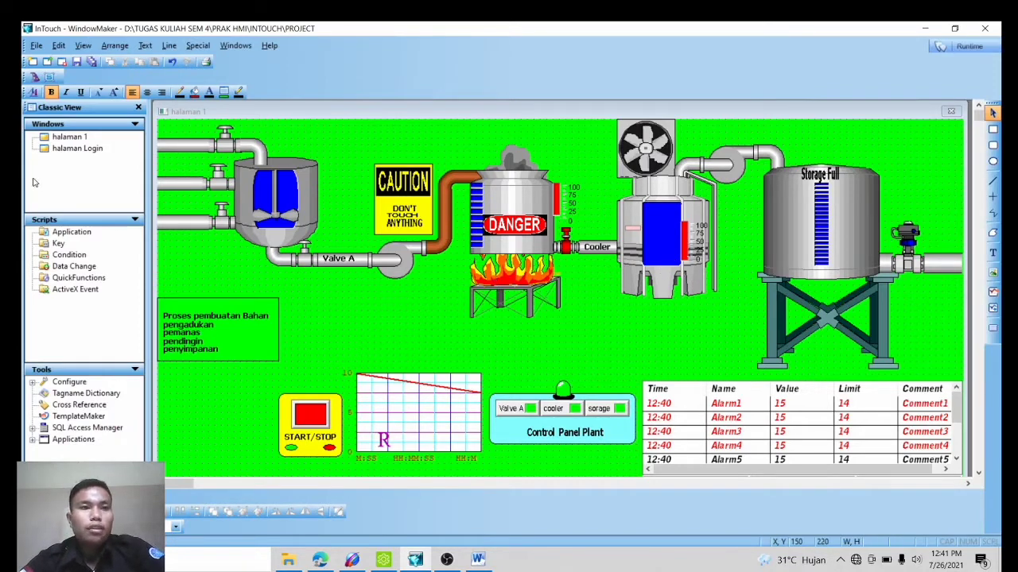
Look through the project's tag list in the Tagname Dictionary, leaving every tag unchanged
mouse_move(89, 139)
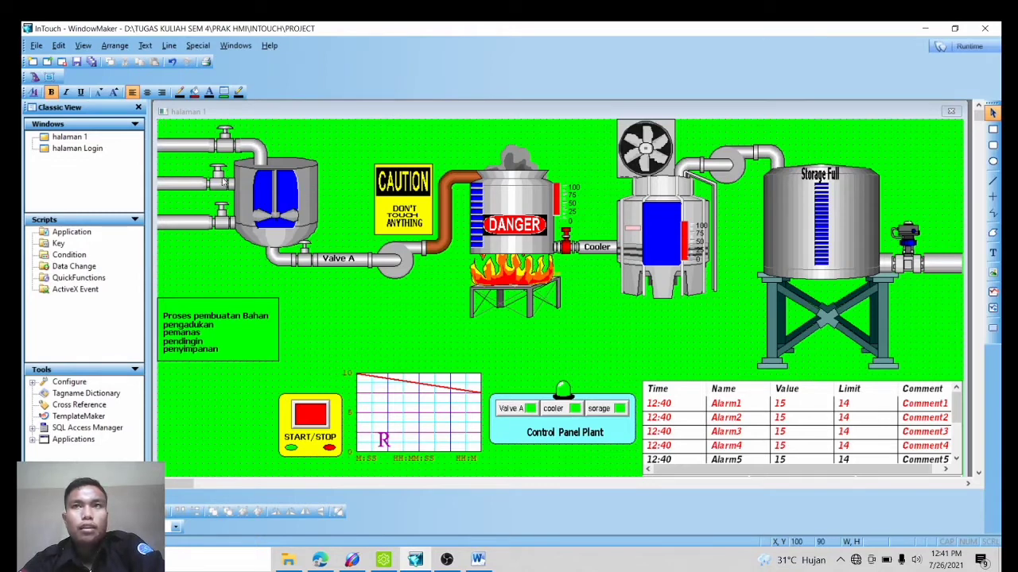
left_click(102, 393)
double_click(102, 393)
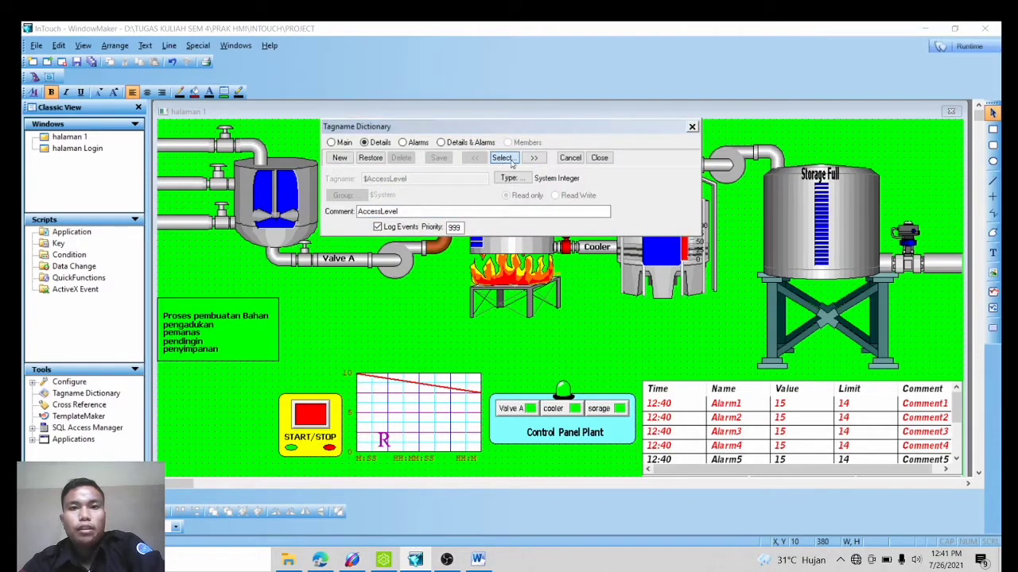
left_click(501, 158)
scroll(351, 258, "down", 15)
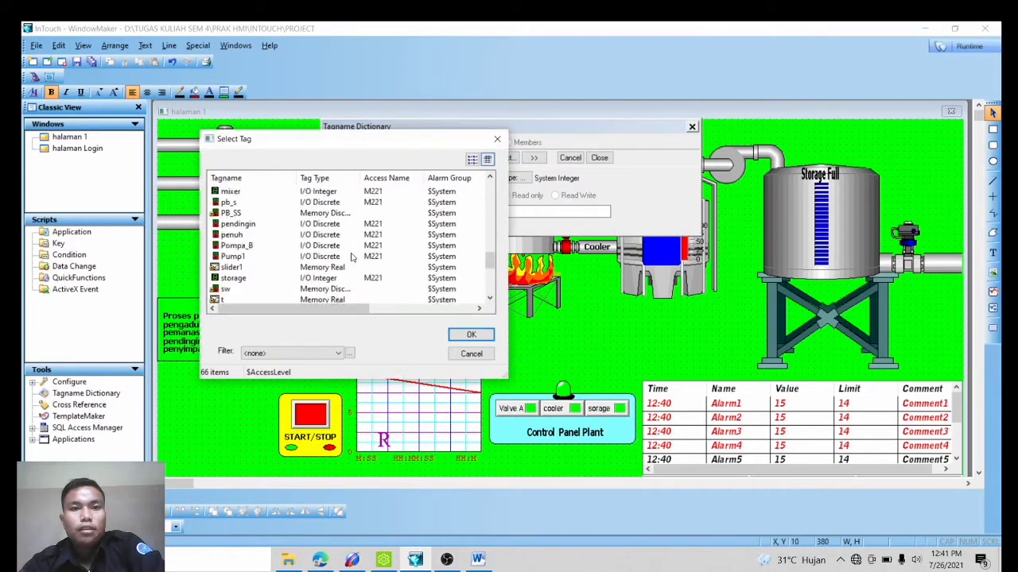
left_click(496, 139)
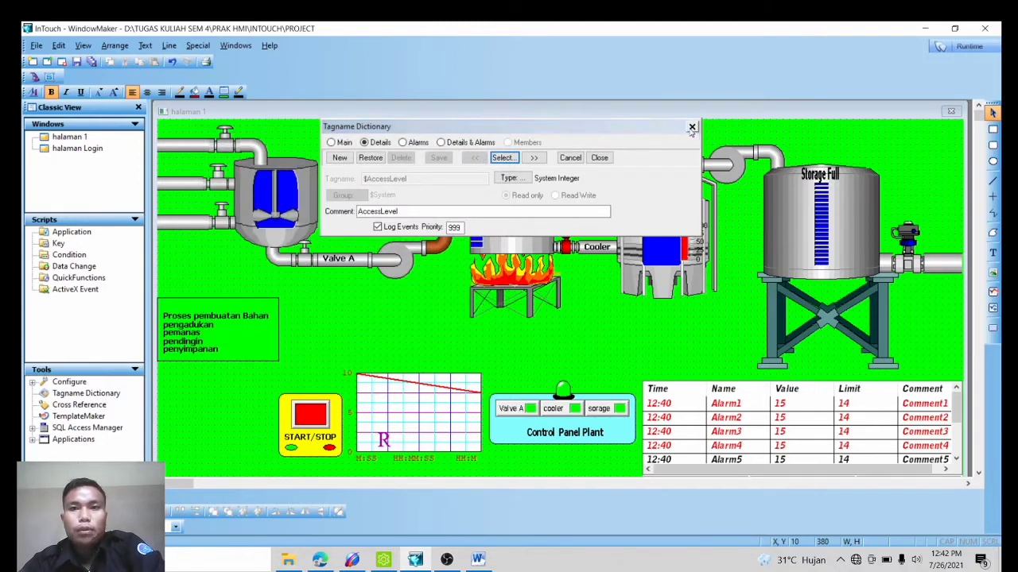
left_click(691, 128)
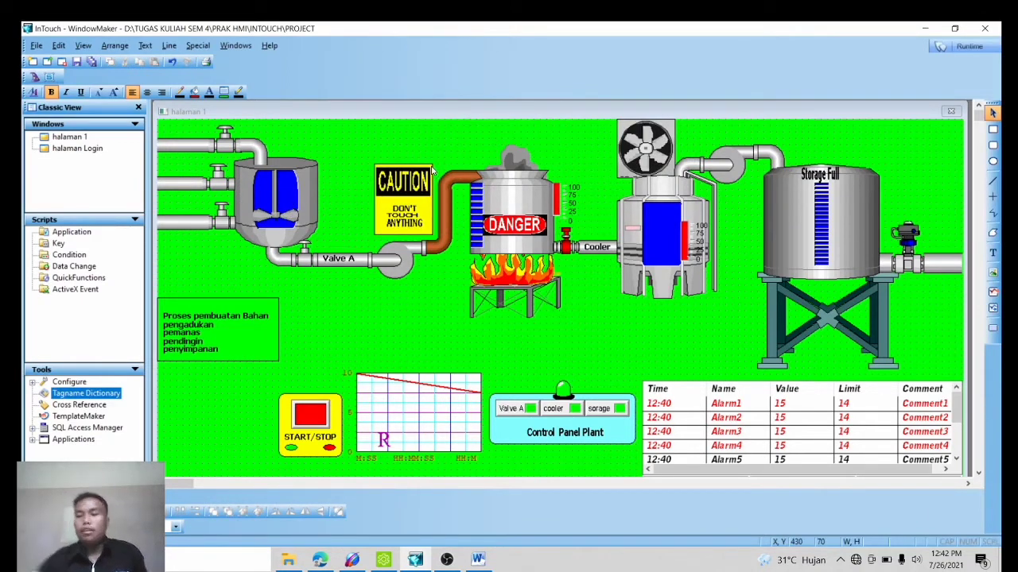
Switch to SoMachine Basic, review the ladder program down to Rung12, and return to InTouch WindowMaker
left_click(383, 560)
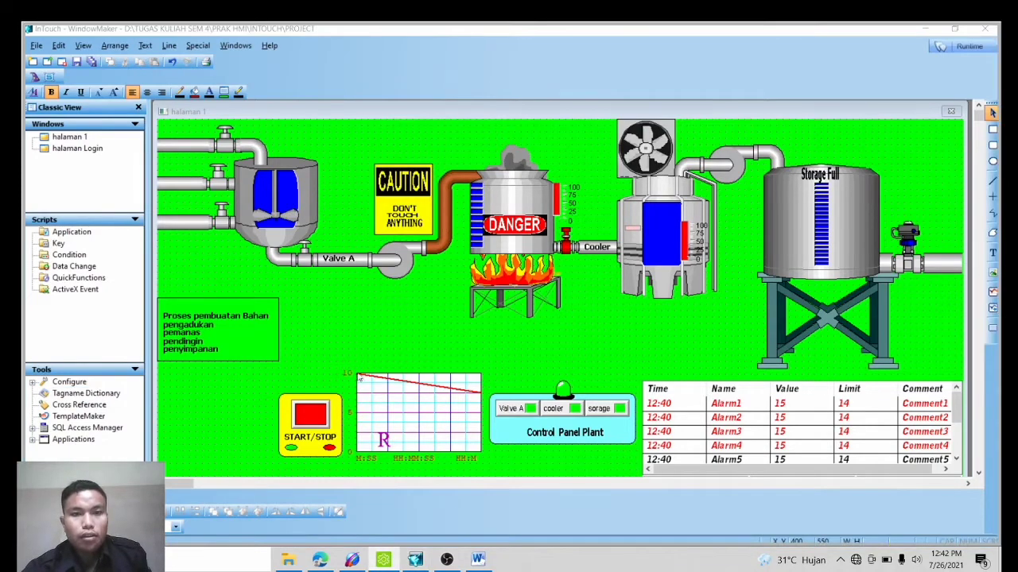
scroll(402, 254, "down", 5)
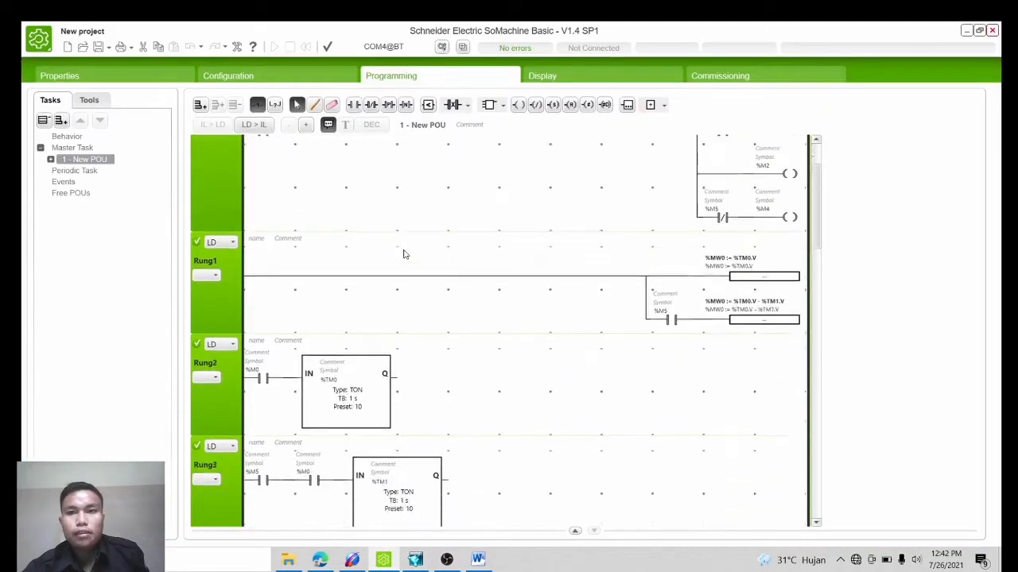
scroll(403, 254, "up", 1)
scroll(404, 256, "down", 8)
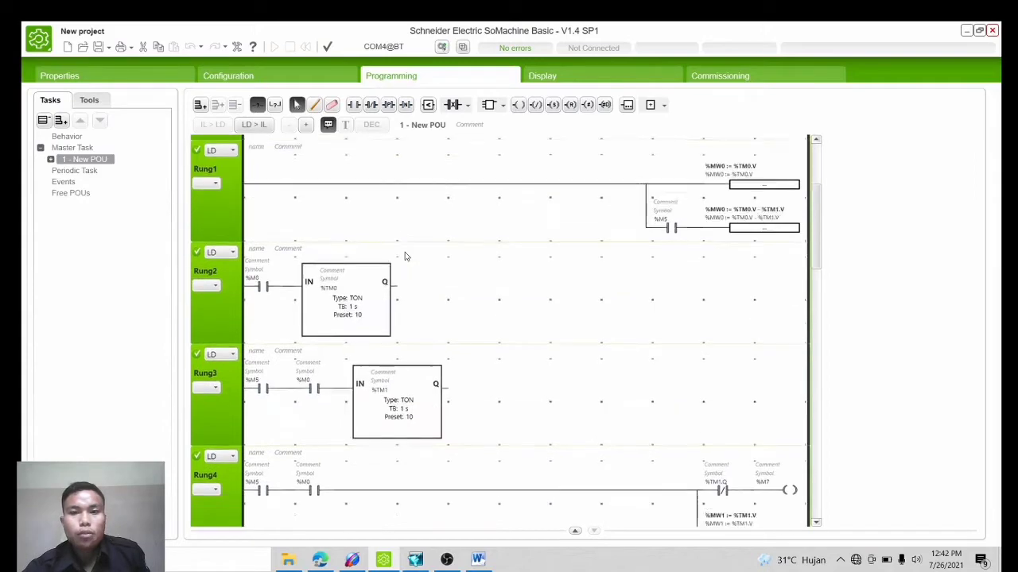
scroll(404, 256, "down", 7)
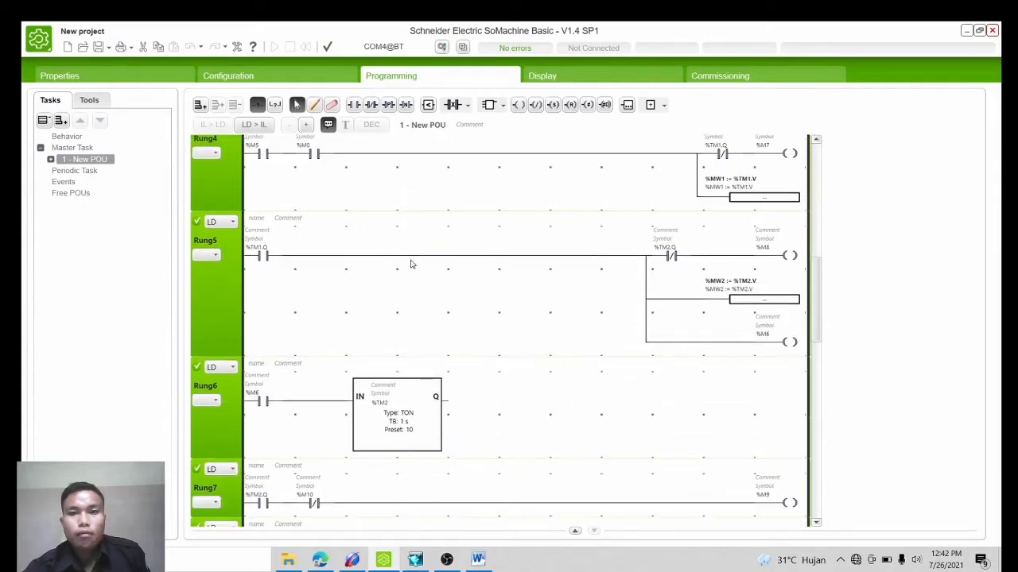
scroll(413, 266, "down", 6)
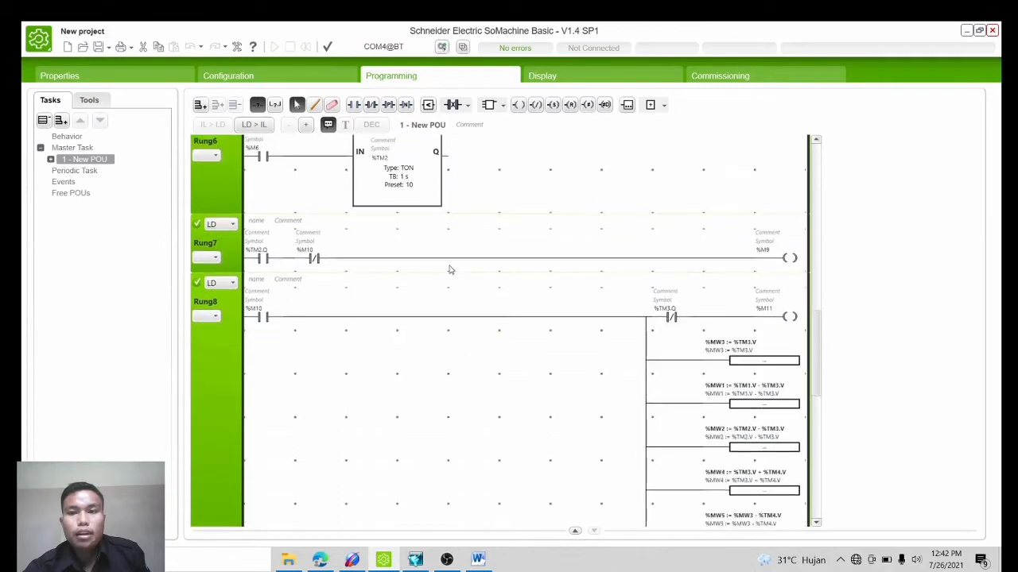
scroll(449, 271, "down", 8)
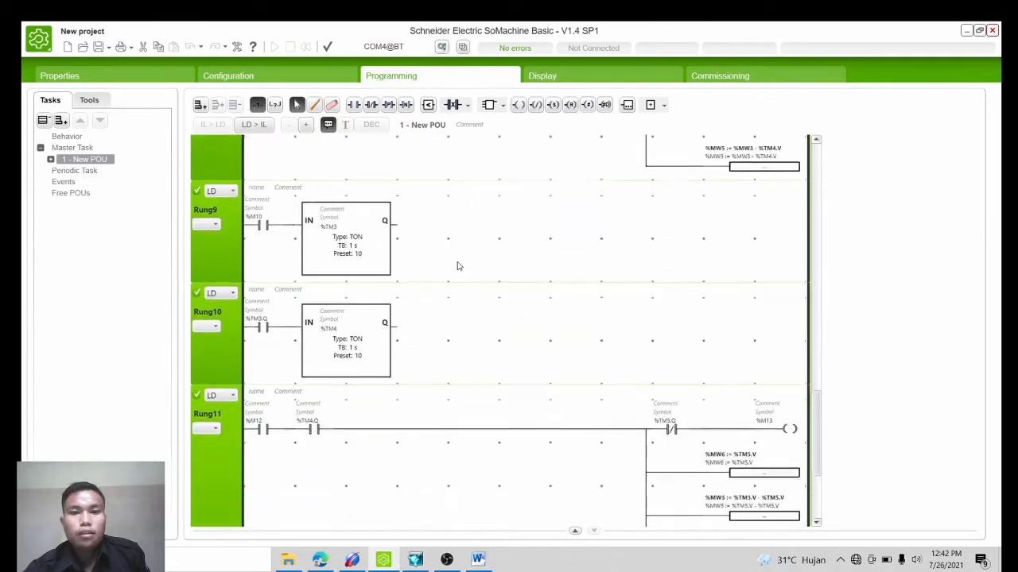
scroll(457, 265, "down", 3)
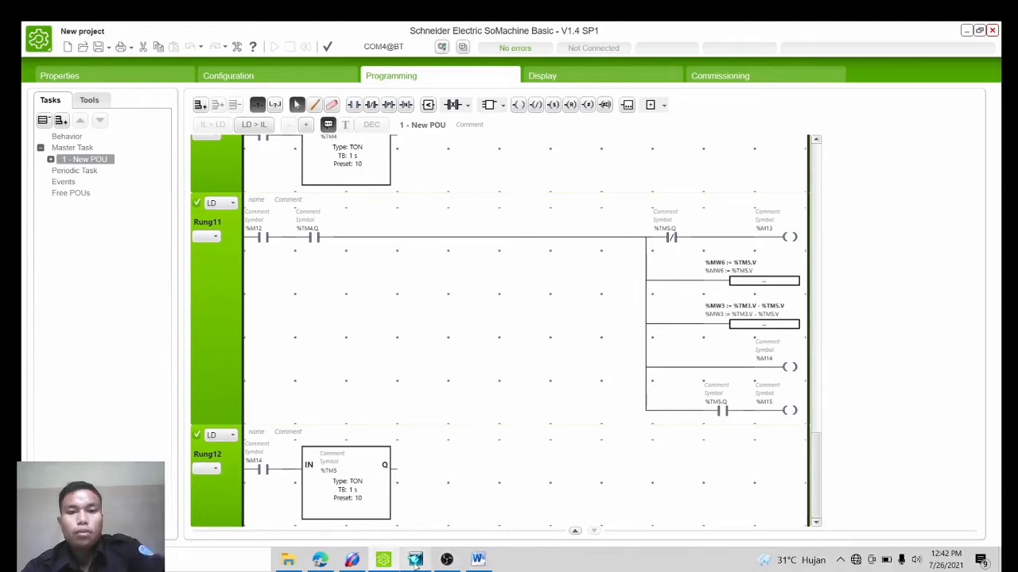
left_click(415, 559)
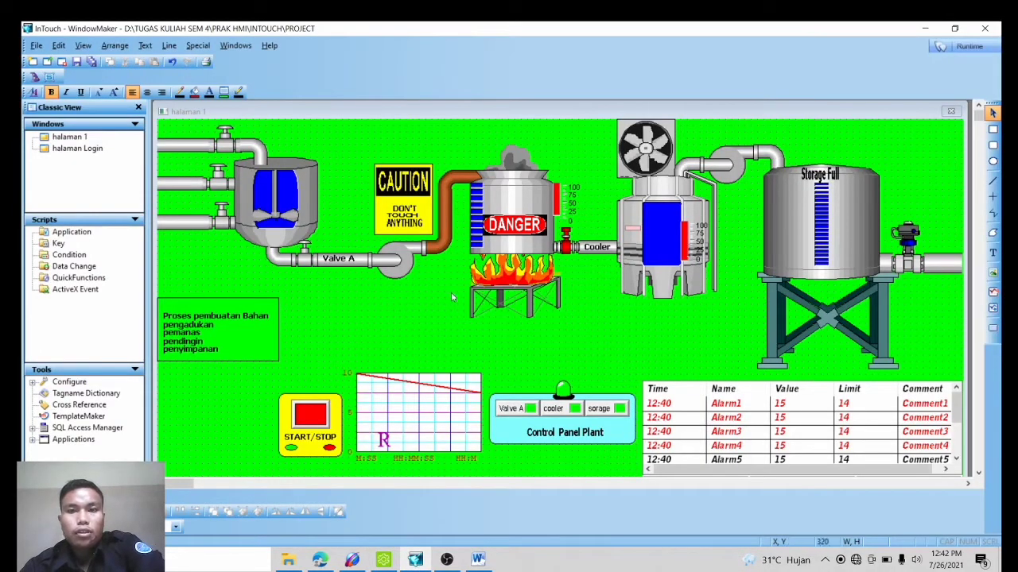
Switch to the ArchestrA System Management Console and inspect the parameters and device groups of New_ModbusPLC_000 under ArchestrA.DASMBTCP.3
left_click(352, 560)
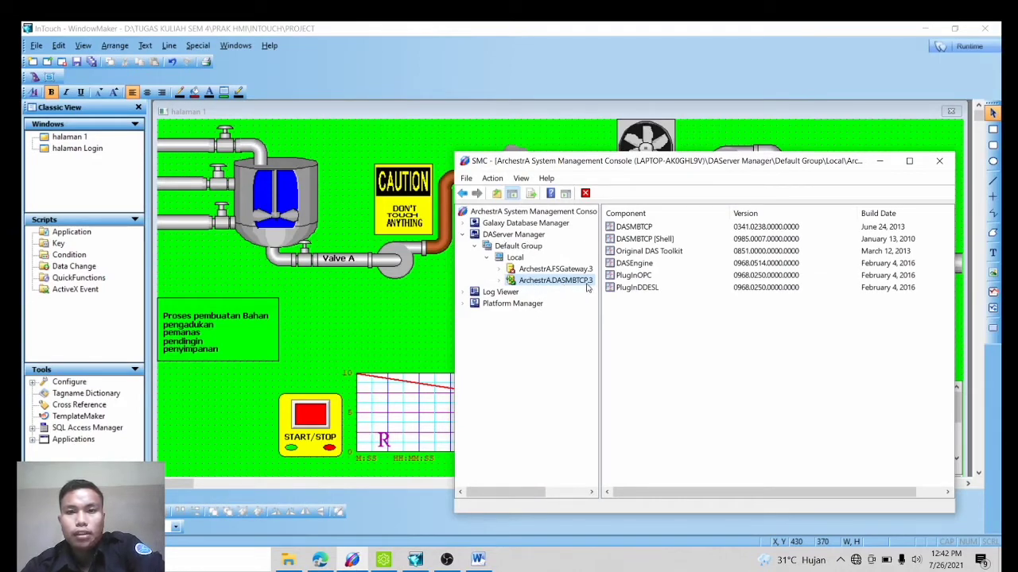
left_click(498, 281)
left_click(510, 292)
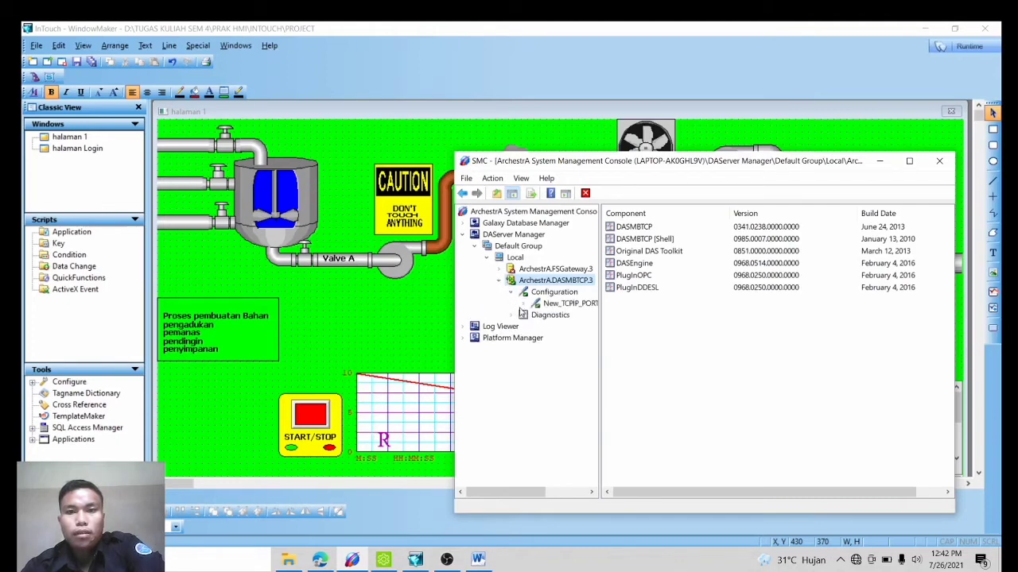
left_click(523, 303)
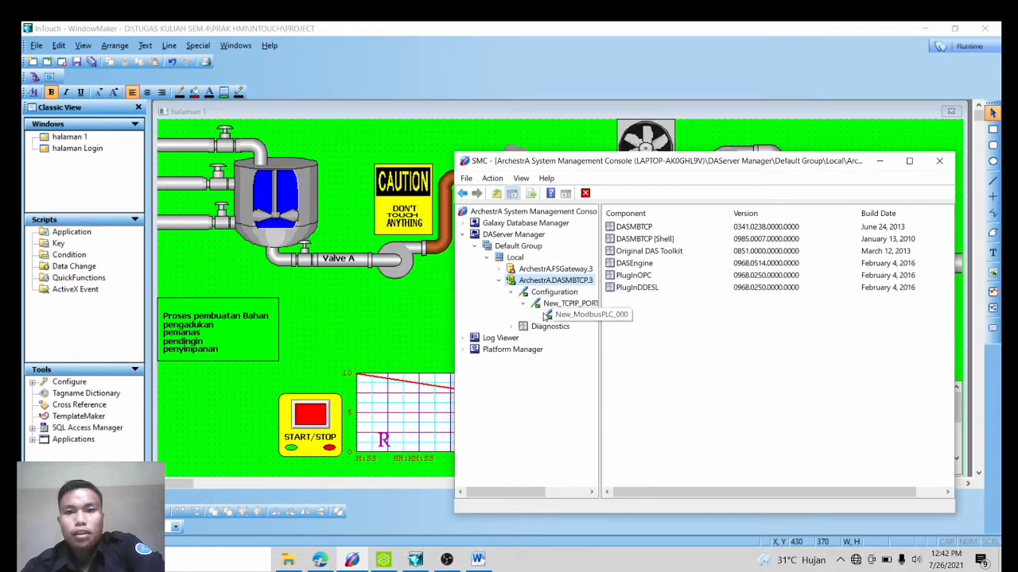
left_click(557, 315)
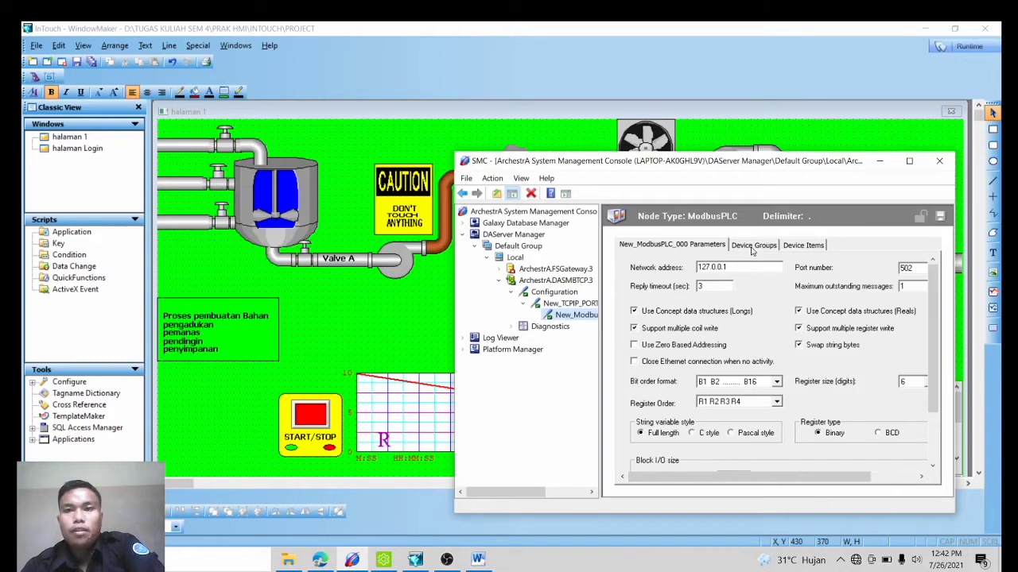
left_click(752, 247)
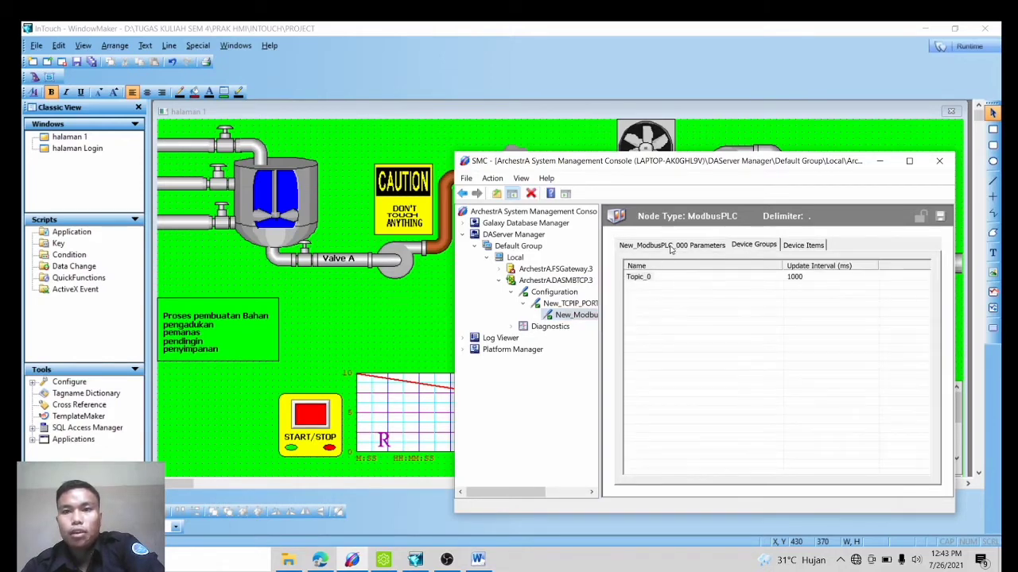
left_click(670, 247)
left_click(879, 161)
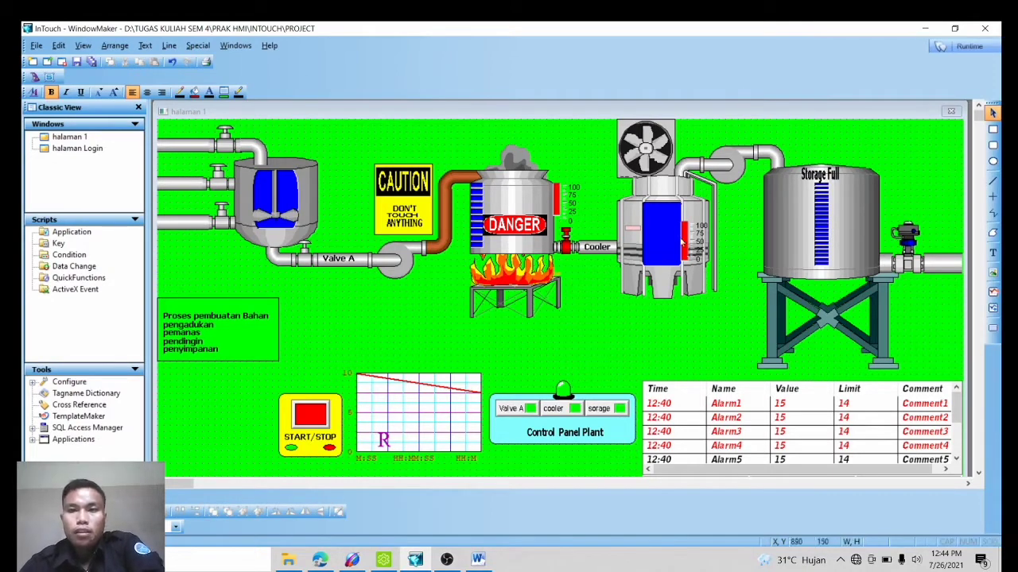
Switch to SoMachine Basic, launch the PLC simulator from commissioning and start the simulated controller
left_click(384, 558)
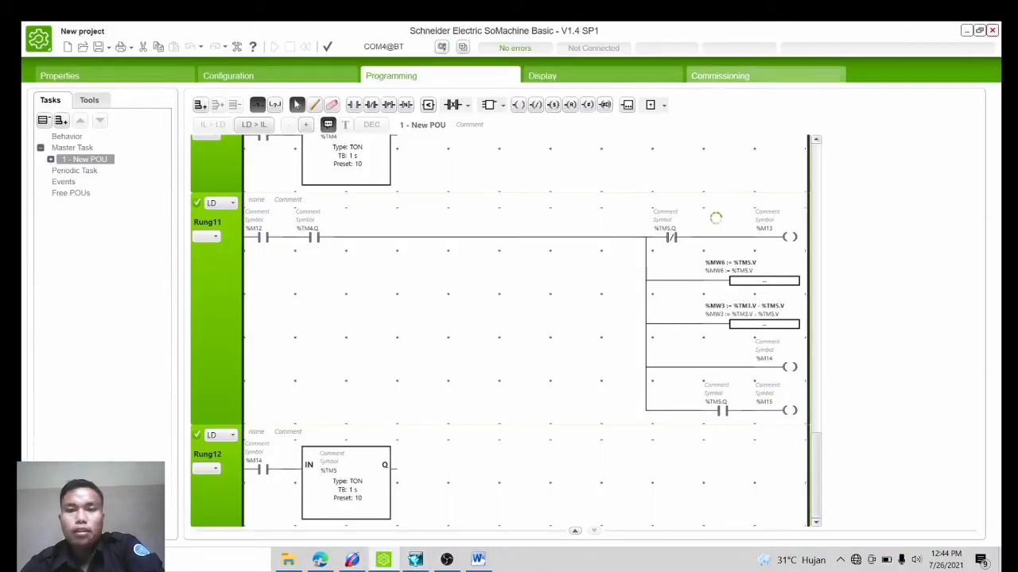
left_click(648, 310)
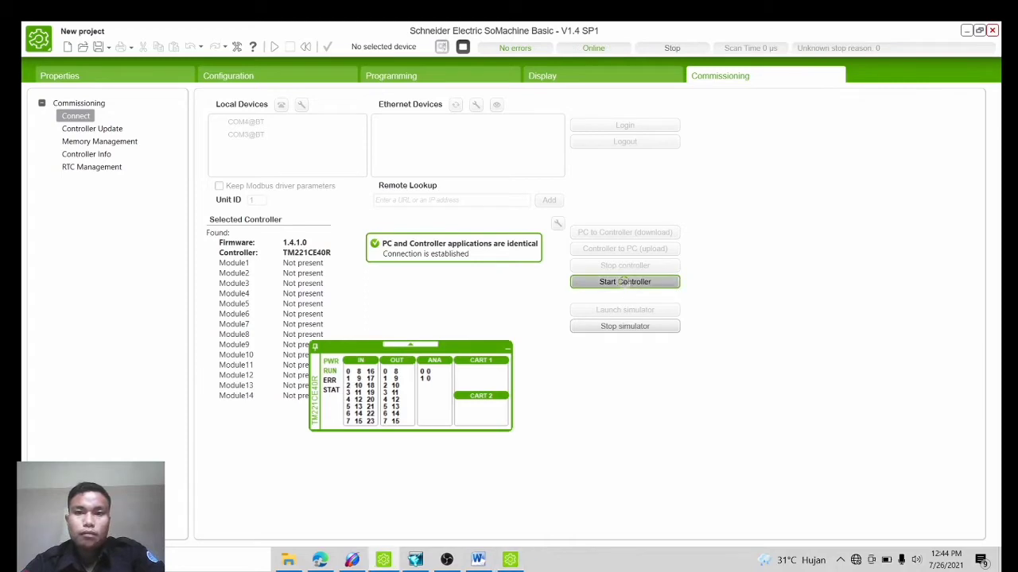
left_click(621, 283)
left_click(582, 317)
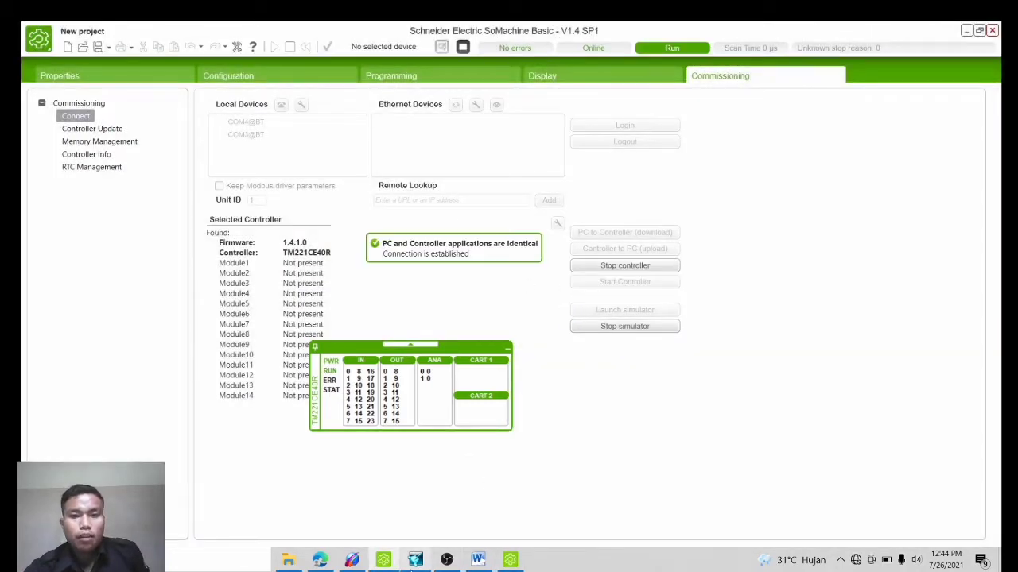
Switch to InTouch WindowMaker and start the project's runtime in demo mode, moving the simulator panel clear of the startup messages
left_click(416, 561)
left_click(966, 46)
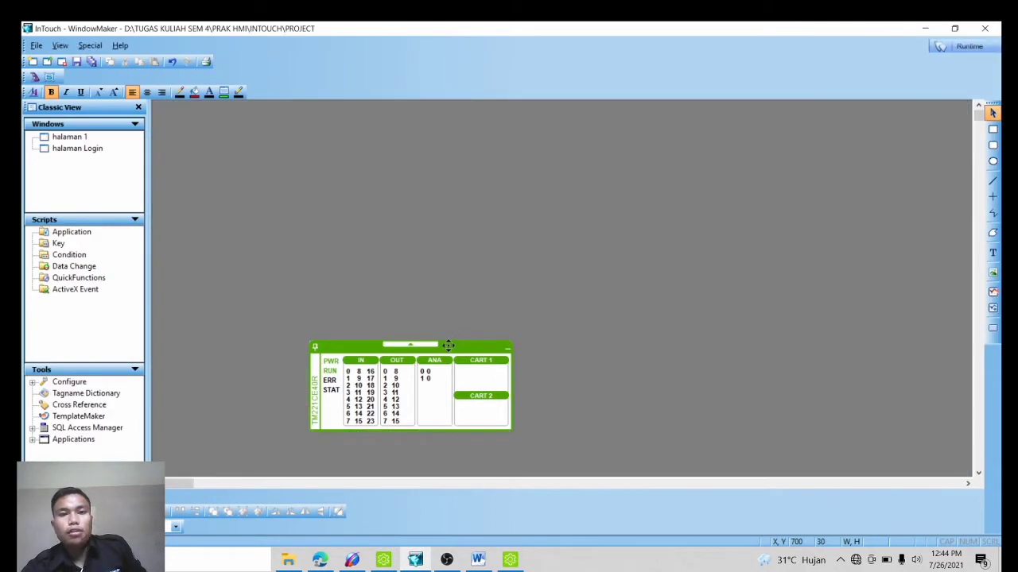
left_click_drag(451, 345, 513, 477)
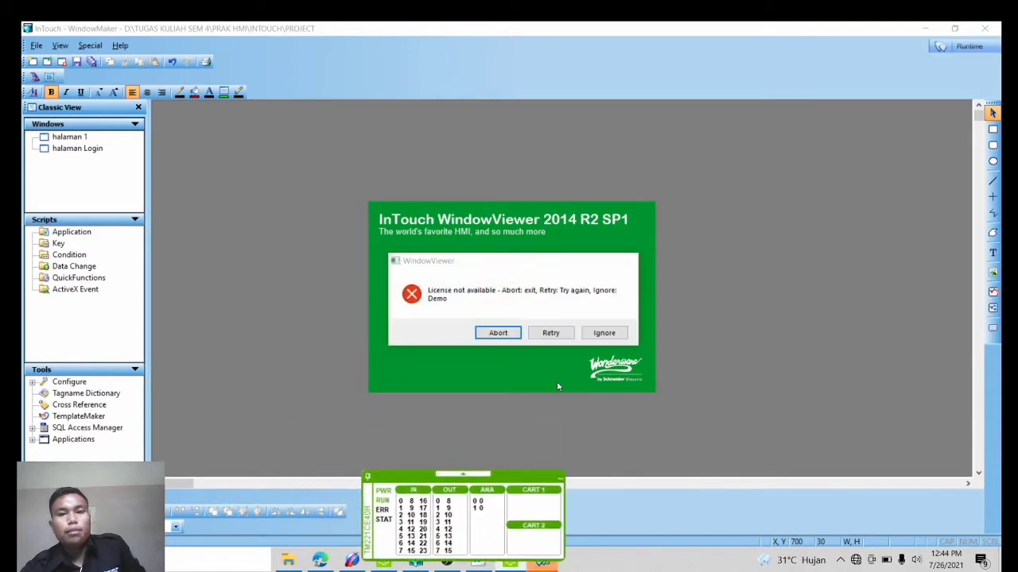
left_click(605, 333)
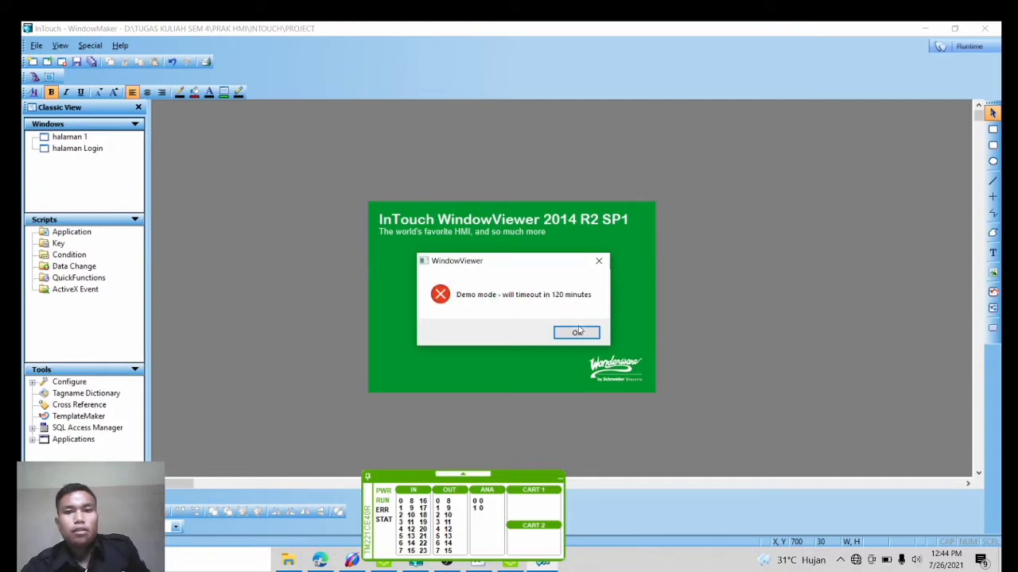
left_click(579, 330)
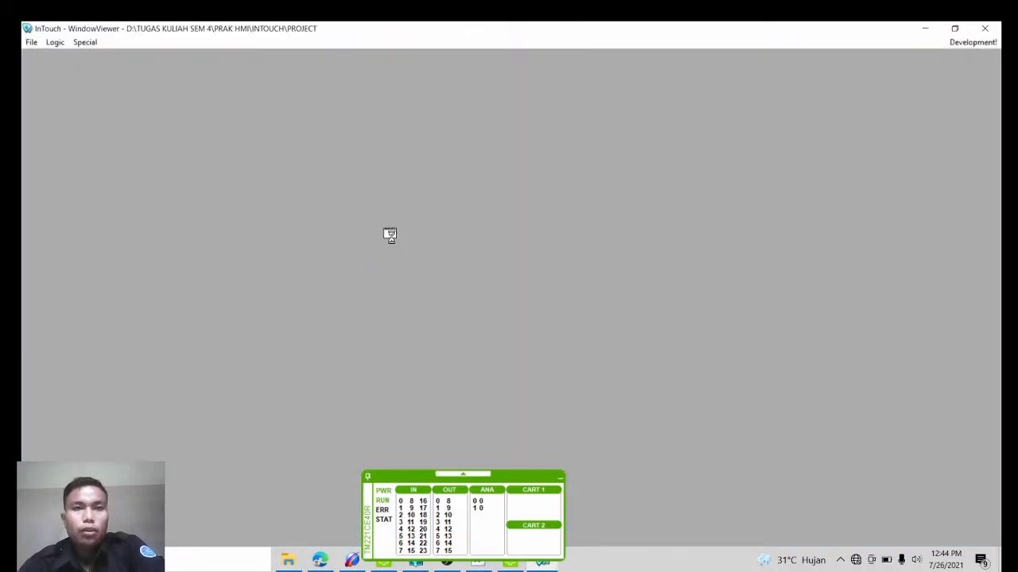
Log in on the halaman Login window with the operator username and the account password
left_click(333, 192)
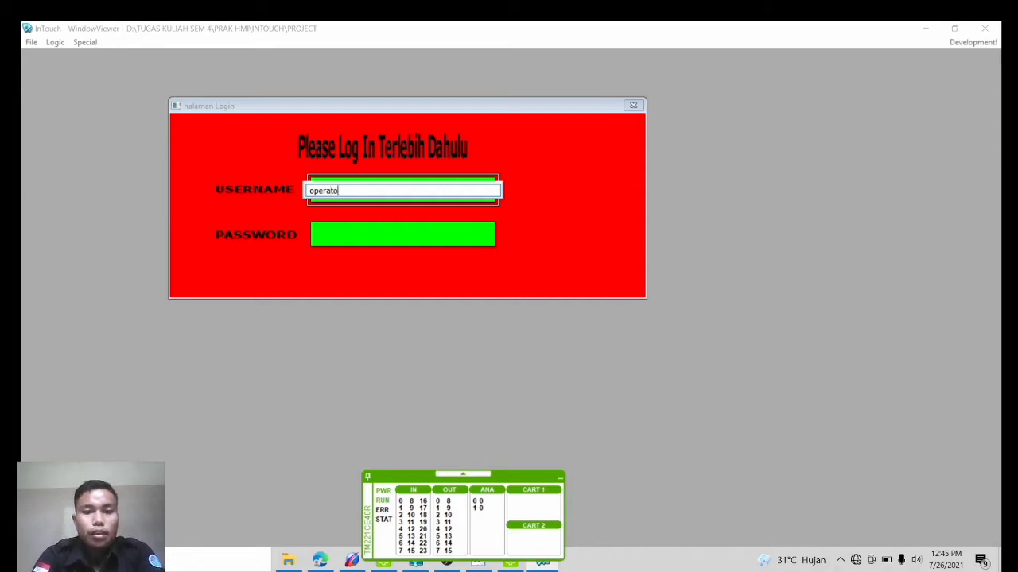
key("Return")
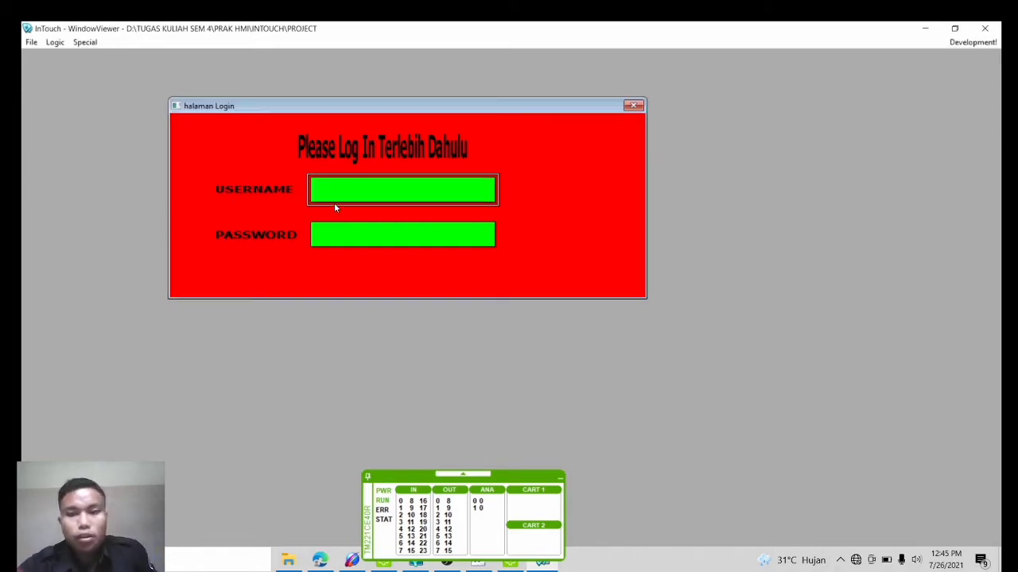
key("Tab")
left_click(341, 235)
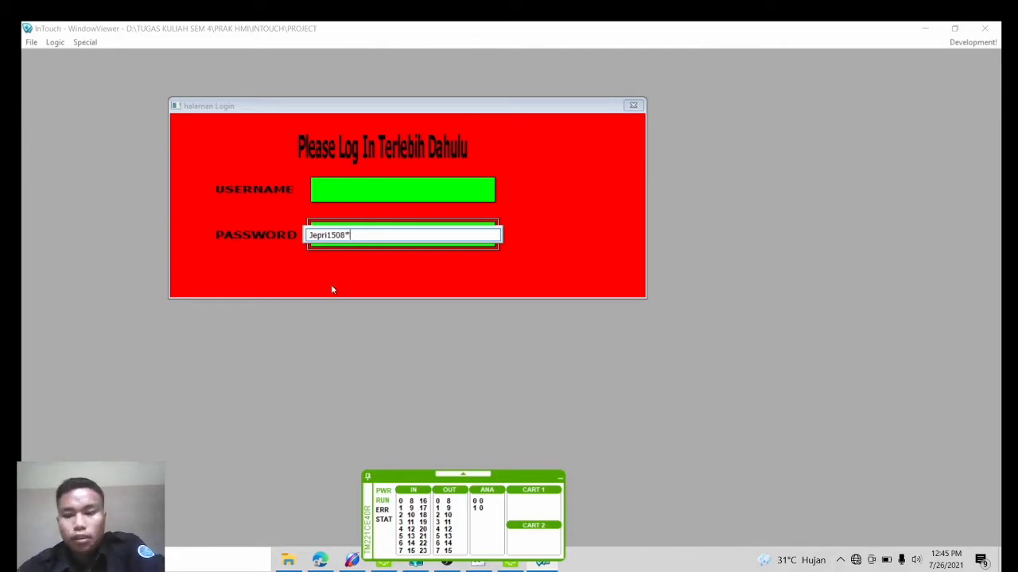
key("Return")
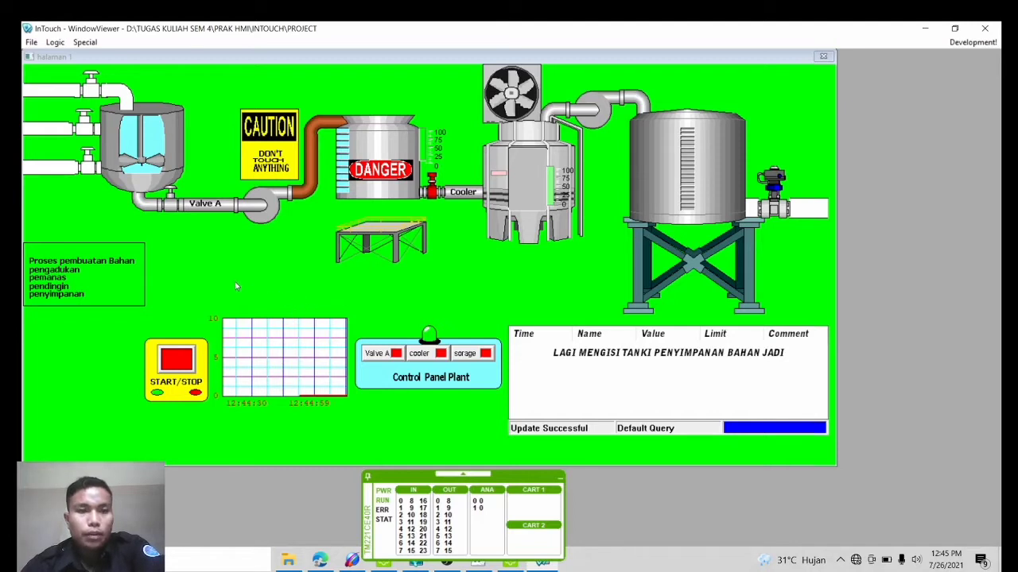
Run the plant process on halaman 1 by switching on START/STOP, Valve A, cooler and sorage in order, and reposition the simulator panel
left_click(175, 363)
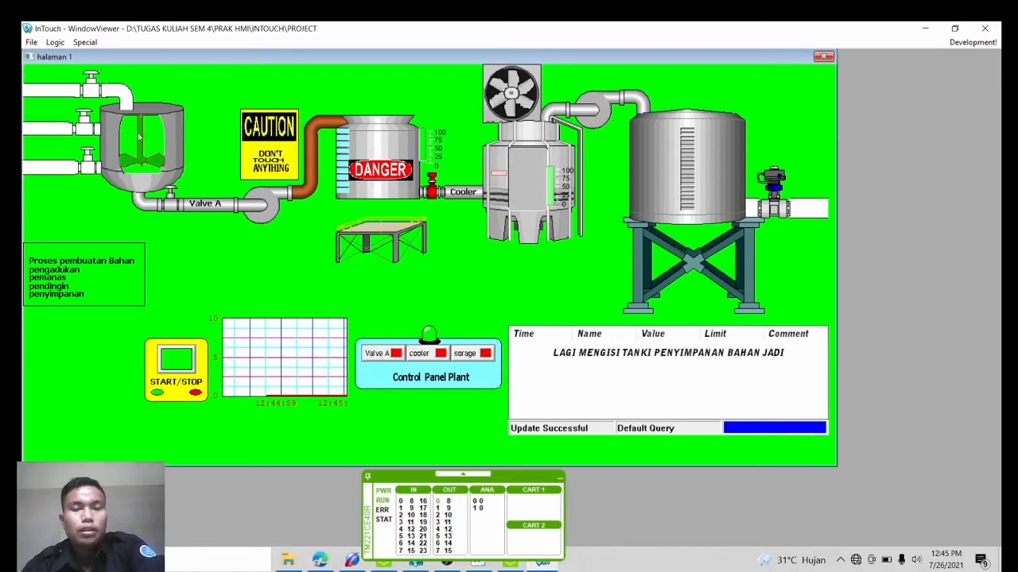
left_click(375, 354)
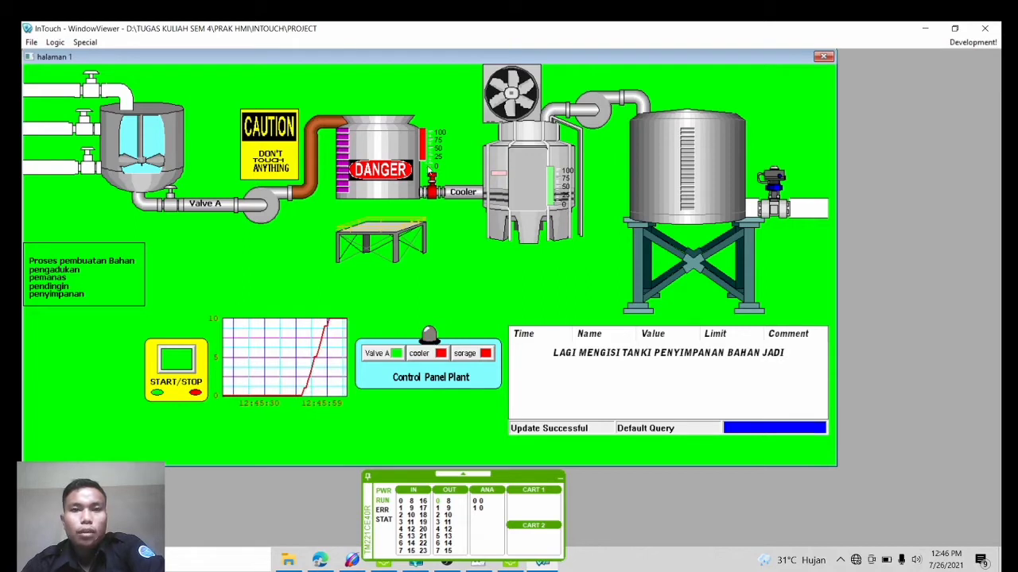
left_click(433, 352)
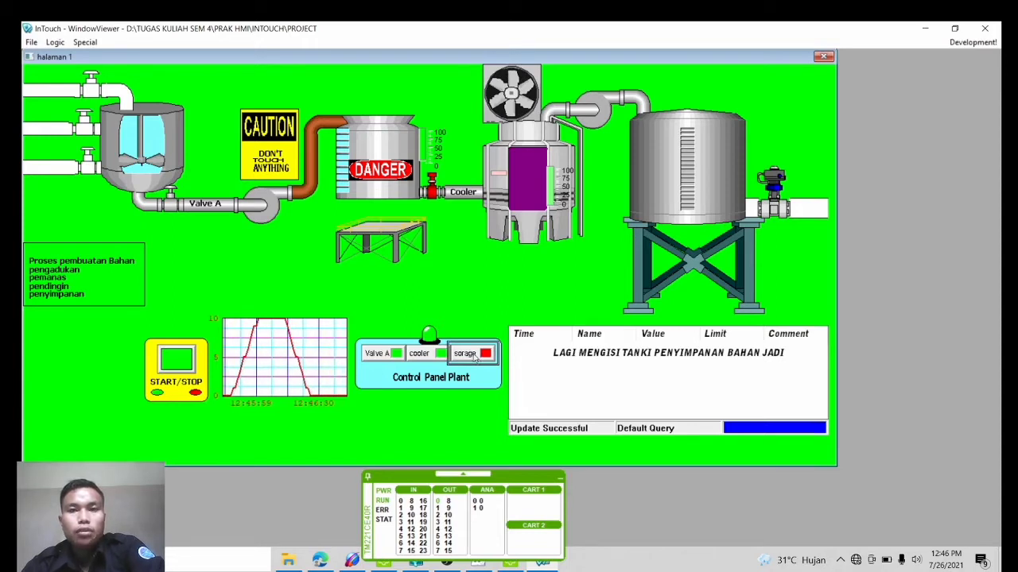
left_click(474, 357)
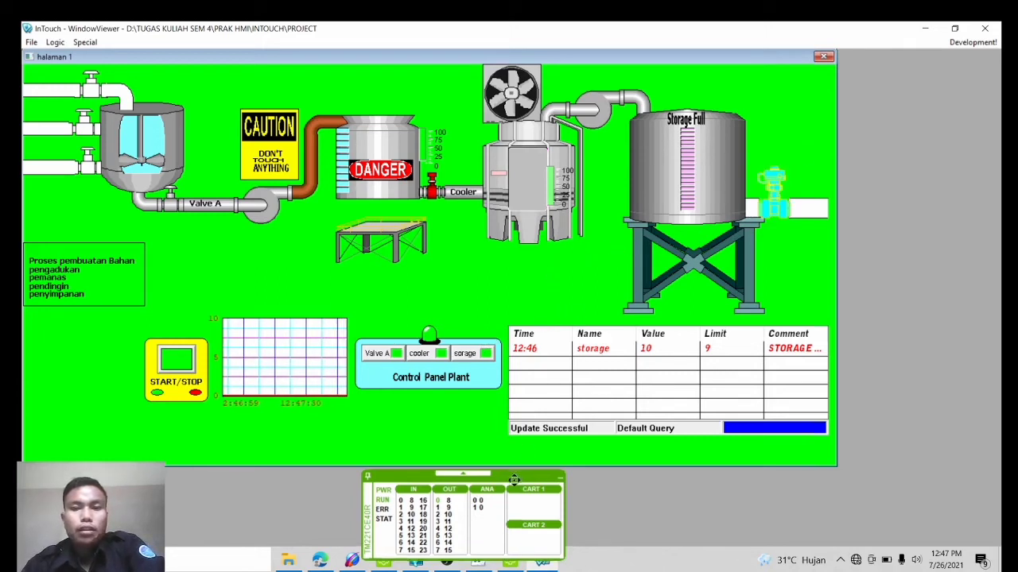
left_click_drag(518, 475, 433, 414)
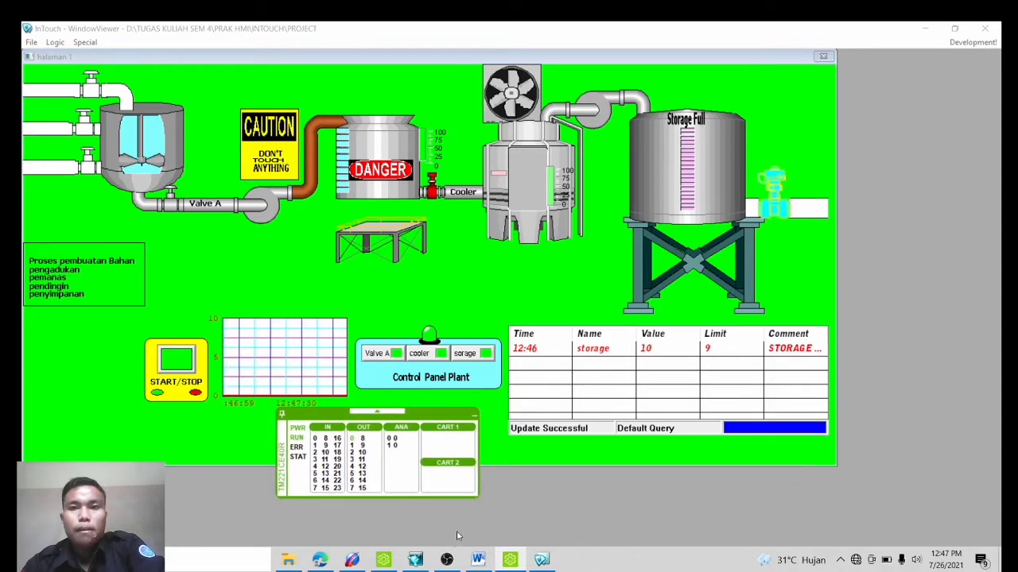
Switch to InTouch WindowMaker and open the halaman 1 and halaman Login windows for viewing
mouse_move(423, 563)
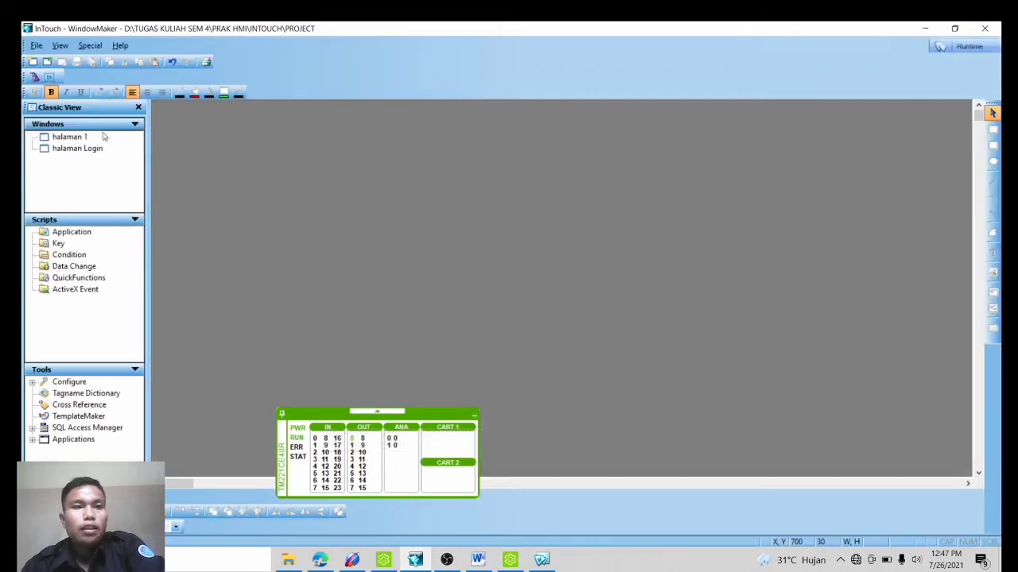
double_click(86, 139)
double_click(76, 149)
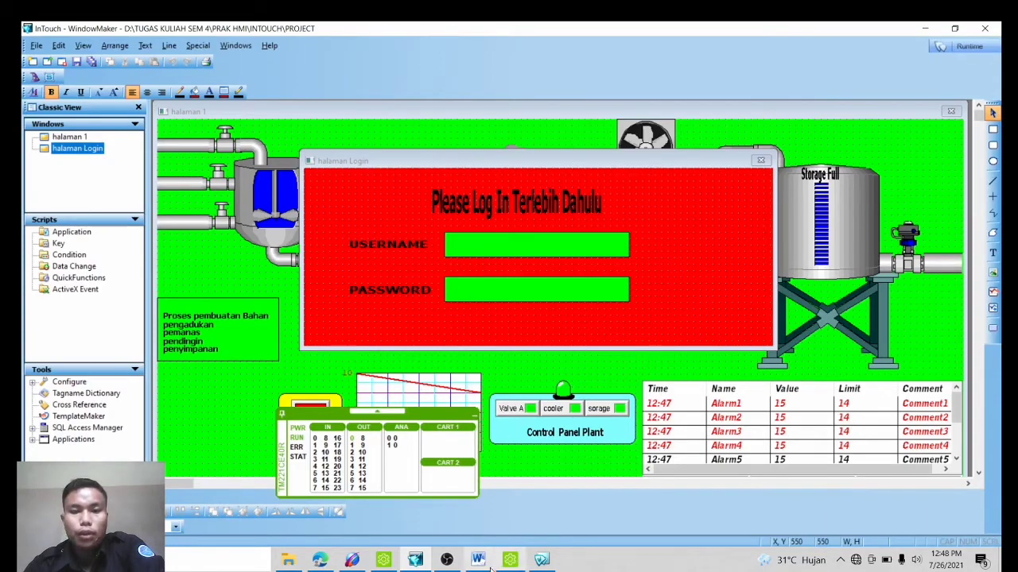
left_click(447, 562)
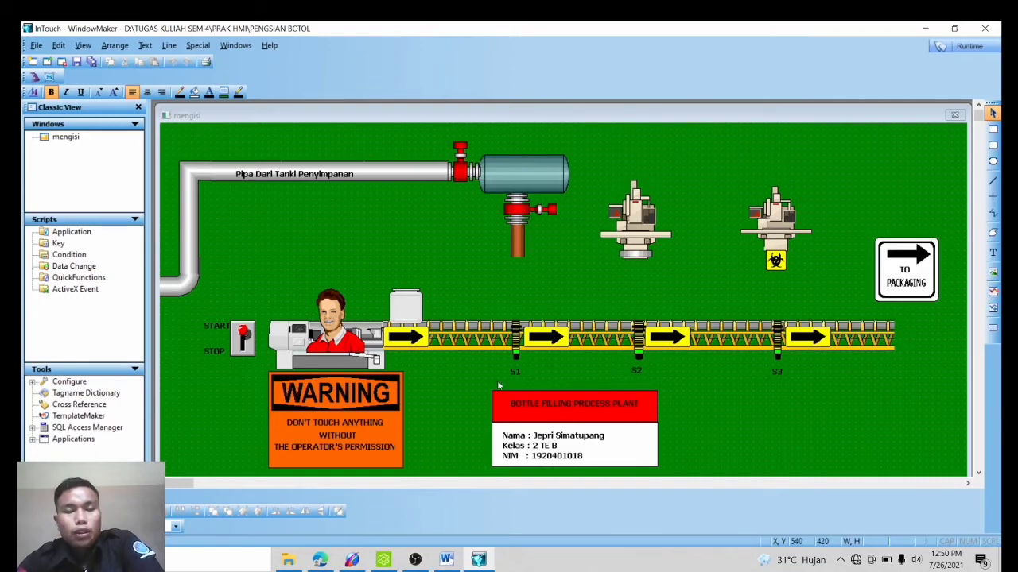
Open the window script of the mengisi window and display its While Showing condition script
right_click(363, 239)
left_click(423, 355)
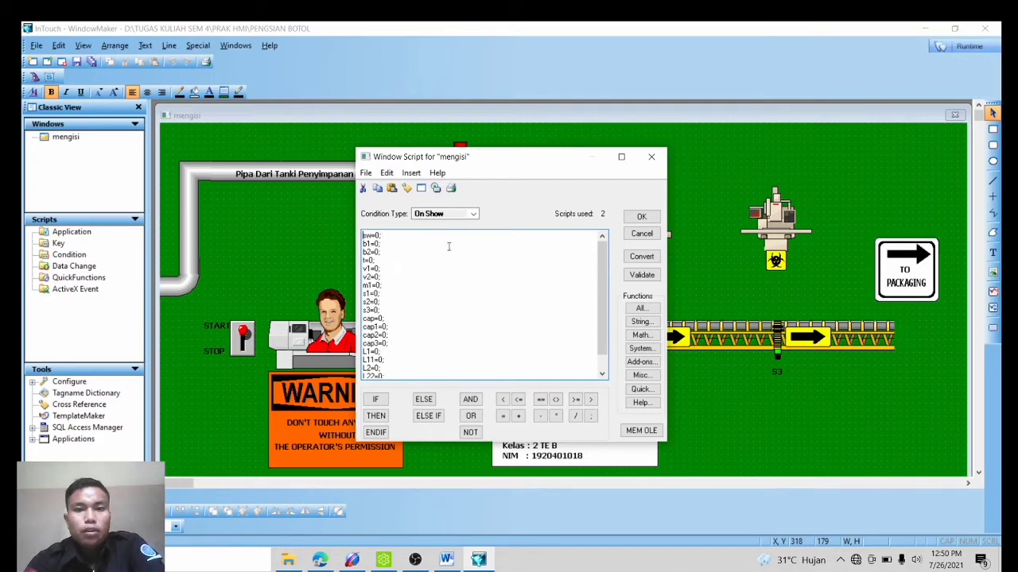
left_click(473, 214)
left_click(433, 231)
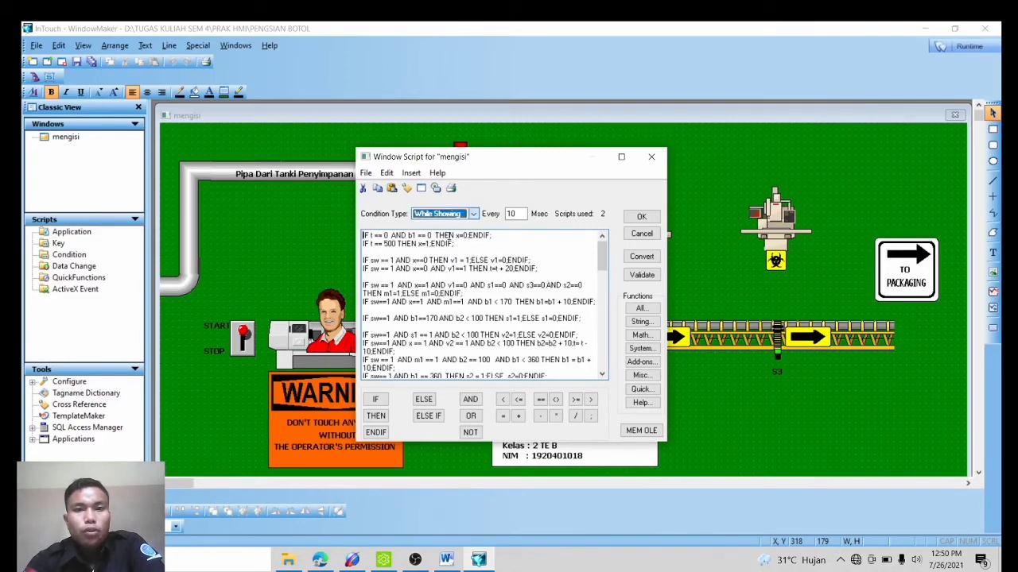
Enlarge the mengisi script dialog, read through the While Showing script and close the dialog
scroll(469, 316, "down", 6)
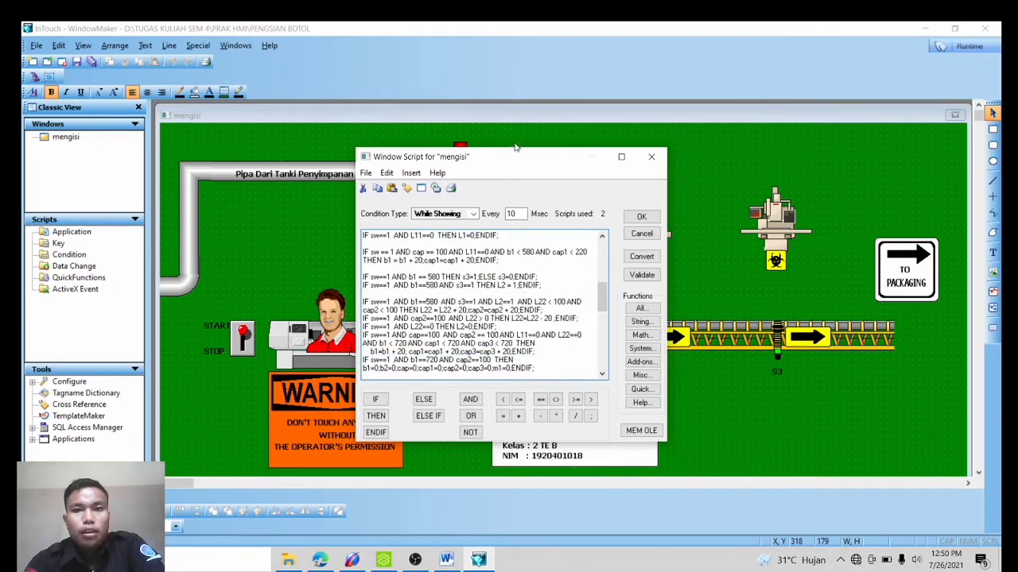
left_click_drag(516, 147, 516, 47)
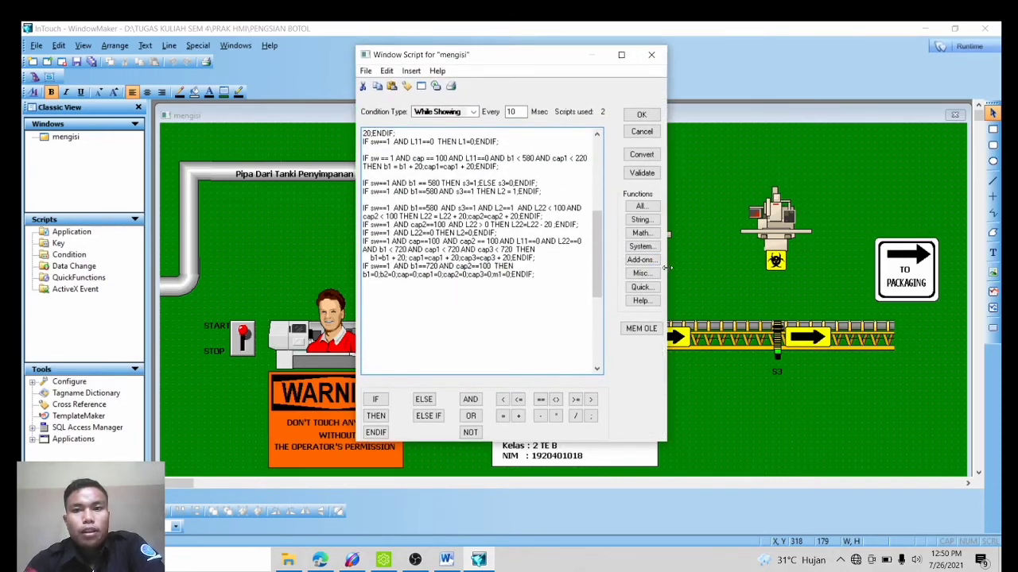
left_click_drag(667, 268, 742, 268)
scroll(472, 284, "up", 3)
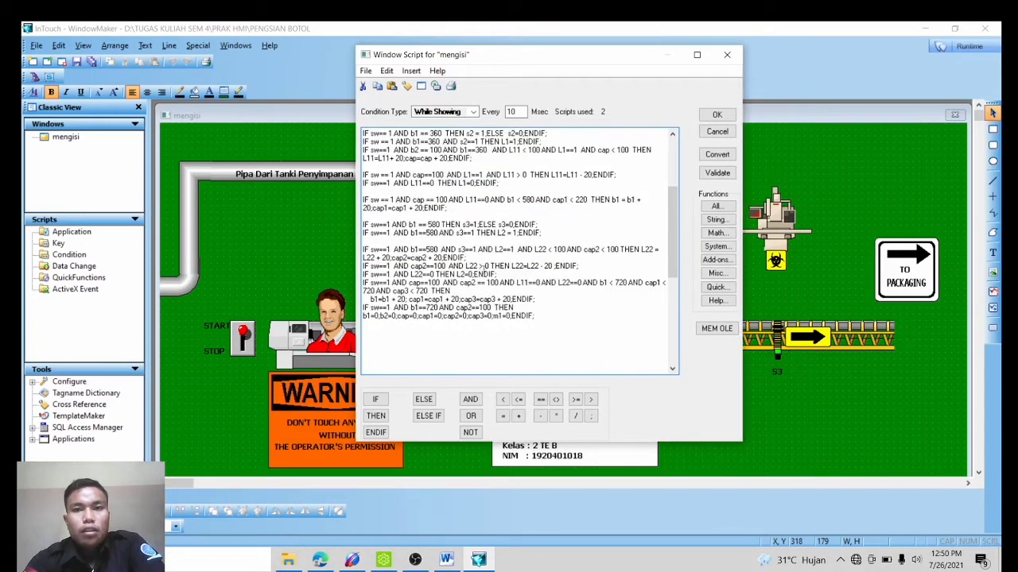
scroll(517, 250, "up", 3)
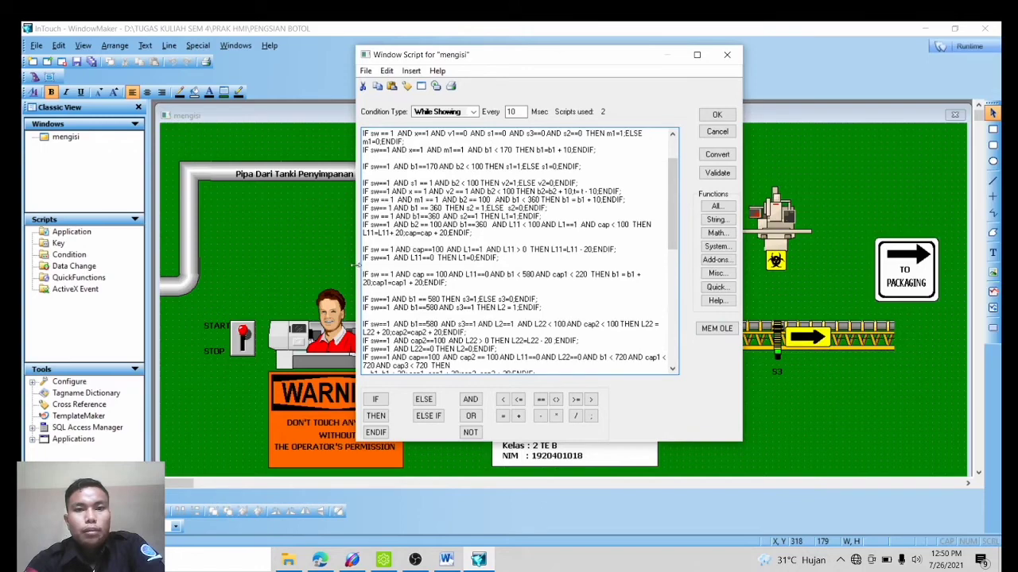
left_click_drag(348, 263, 256, 255)
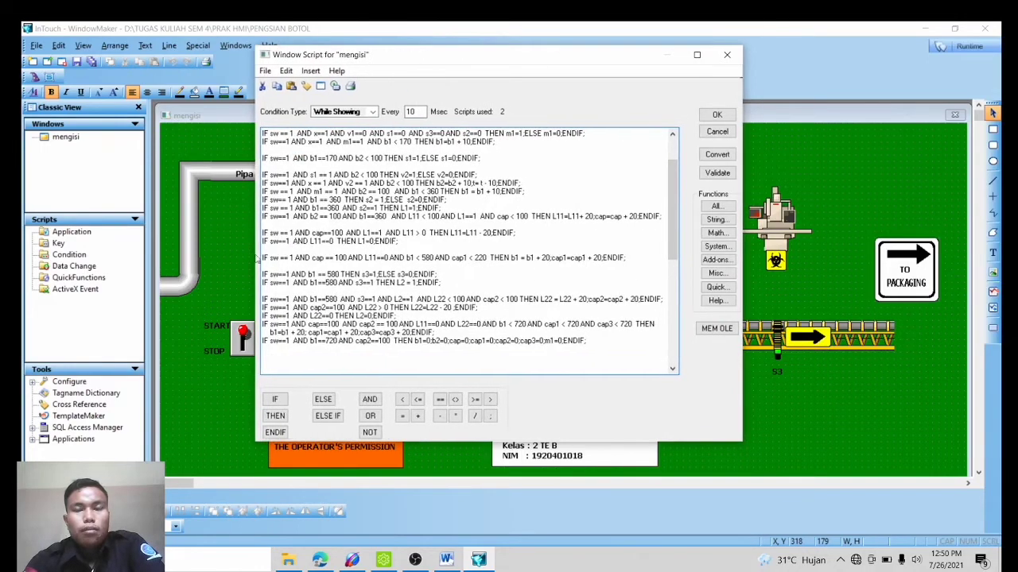
scroll(513, 281, "down", 3)
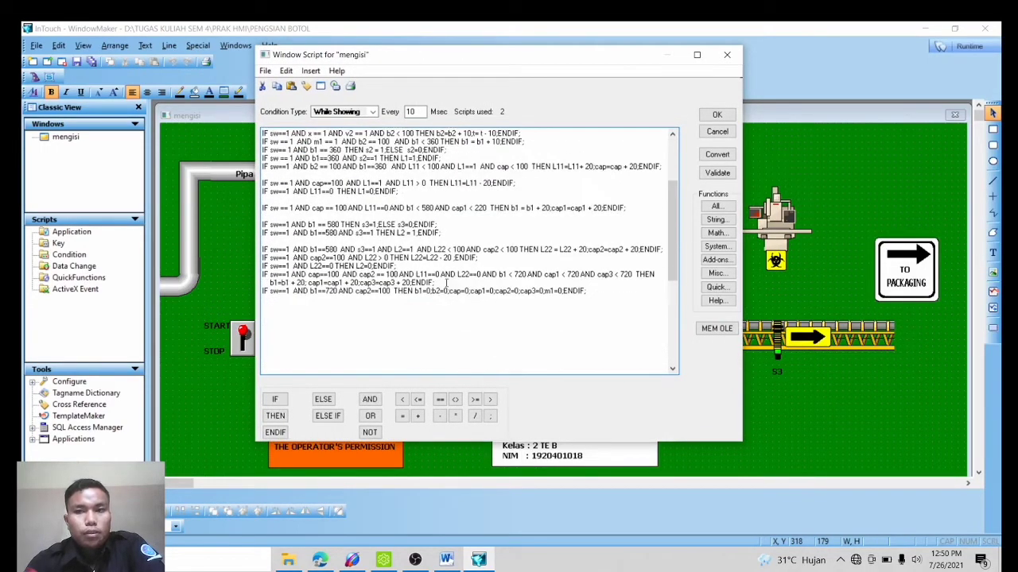
scroll(445, 298, "up", 3)
scroll(430, 304, "up", 1)
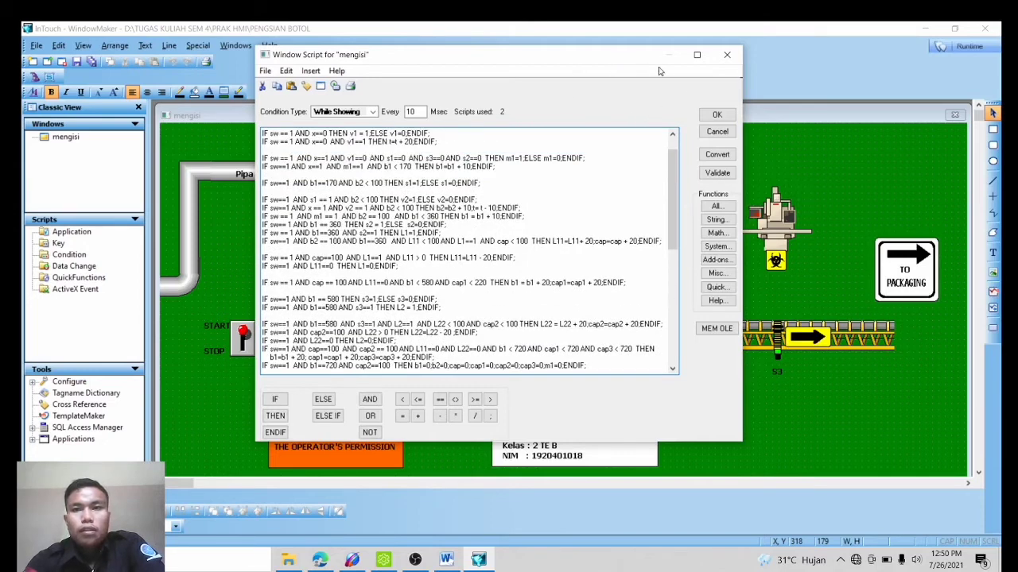
left_click(716, 115)
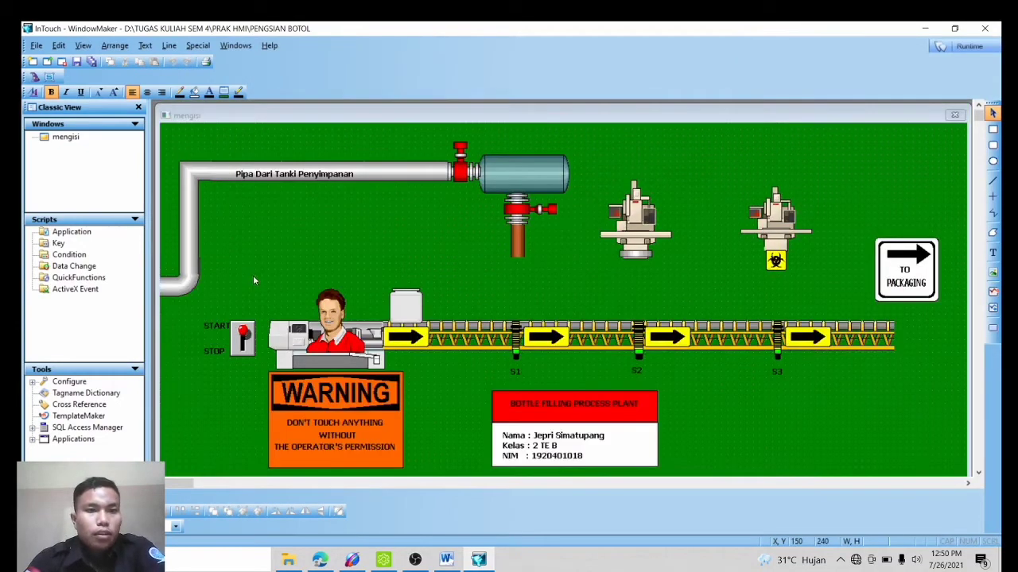
Start the bottle filling project's runtime, ignoring the missing license to continue in demo mode
left_click(961, 46)
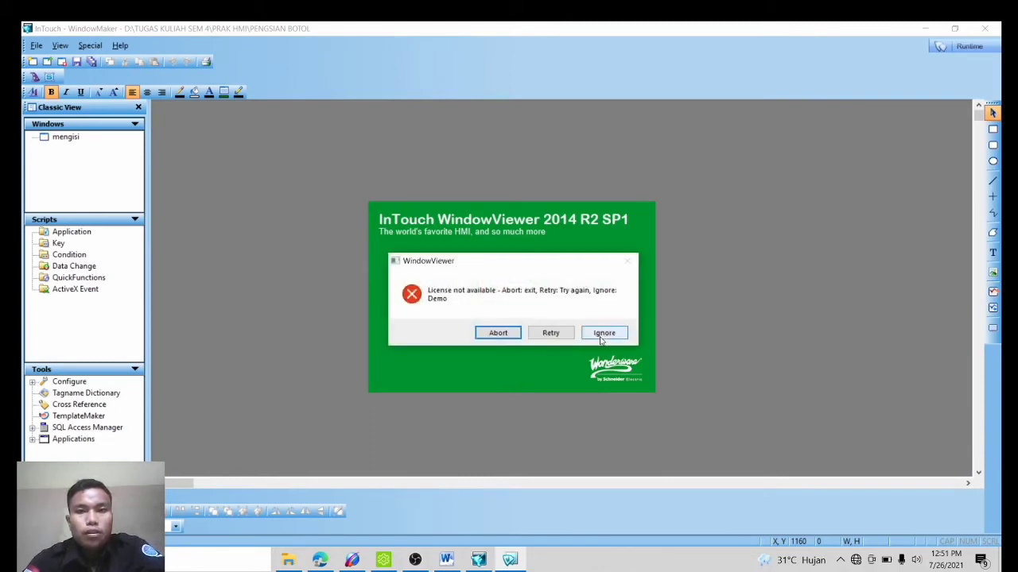
left_click(602, 334)
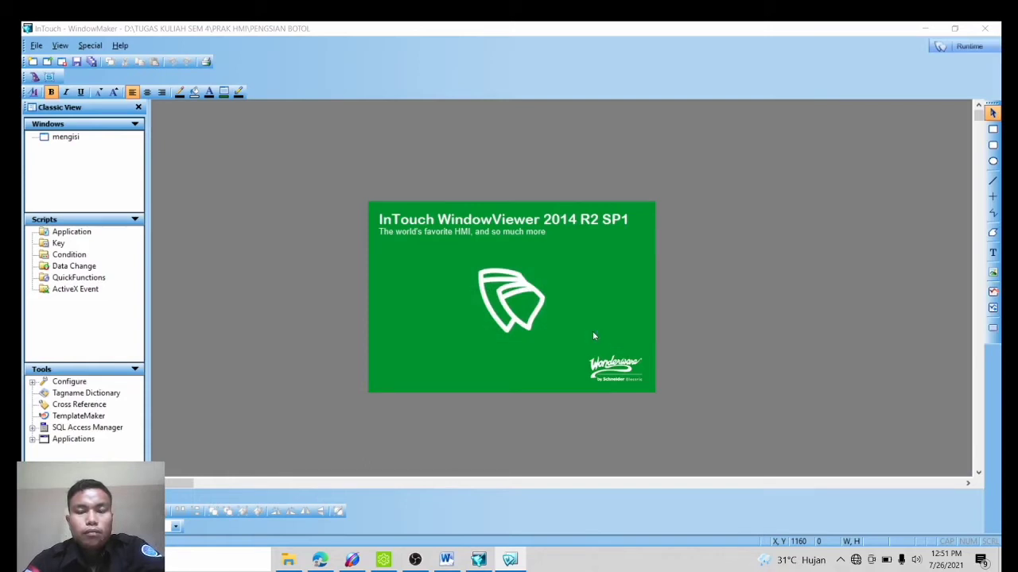
left_click(578, 331)
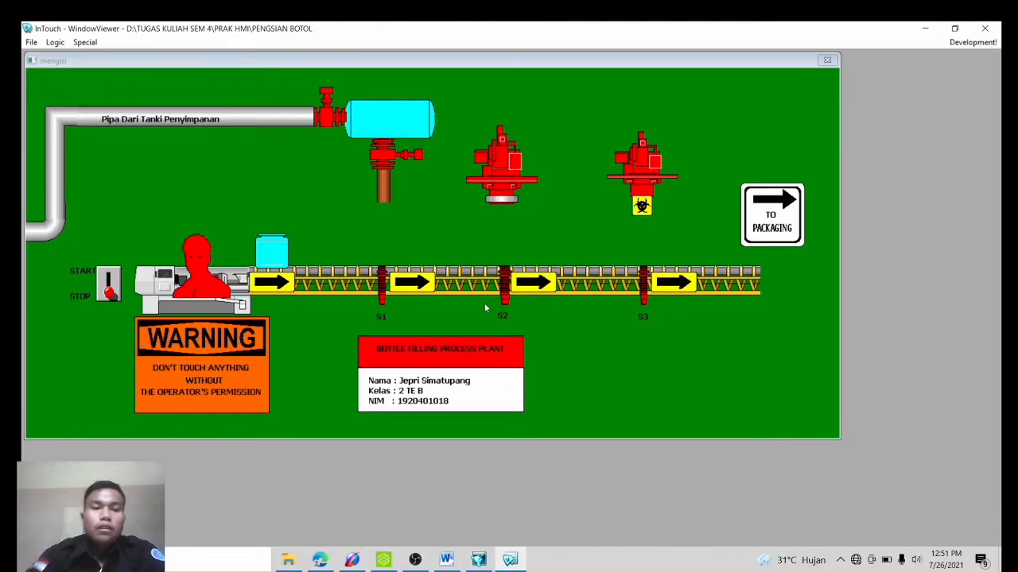
Run the bottle filling process by setting the conveyor switch to START, and set it back to STOP while the bottle is on the conveyor
left_click(109, 293)
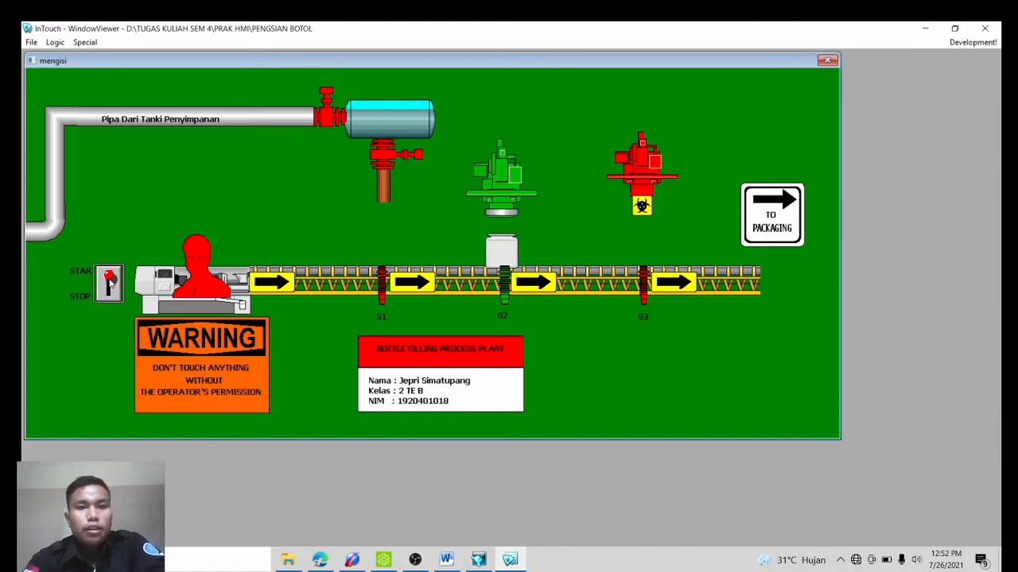
left_click(110, 283)
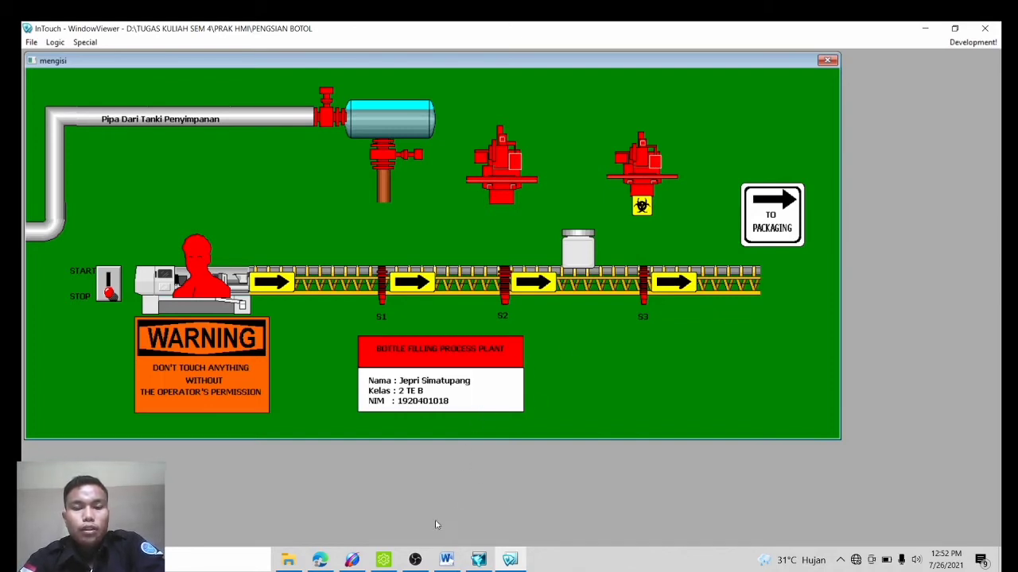
left_click(416, 560)
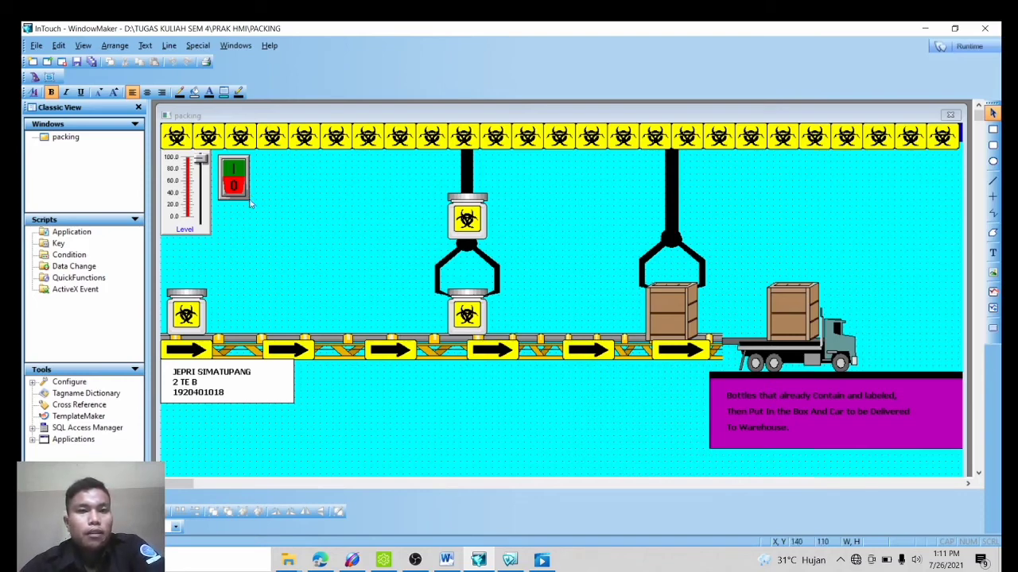
Open the packing window's script, review its While Showing condition script and close the dialog
right_click(330, 221)
left_click(376, 337)
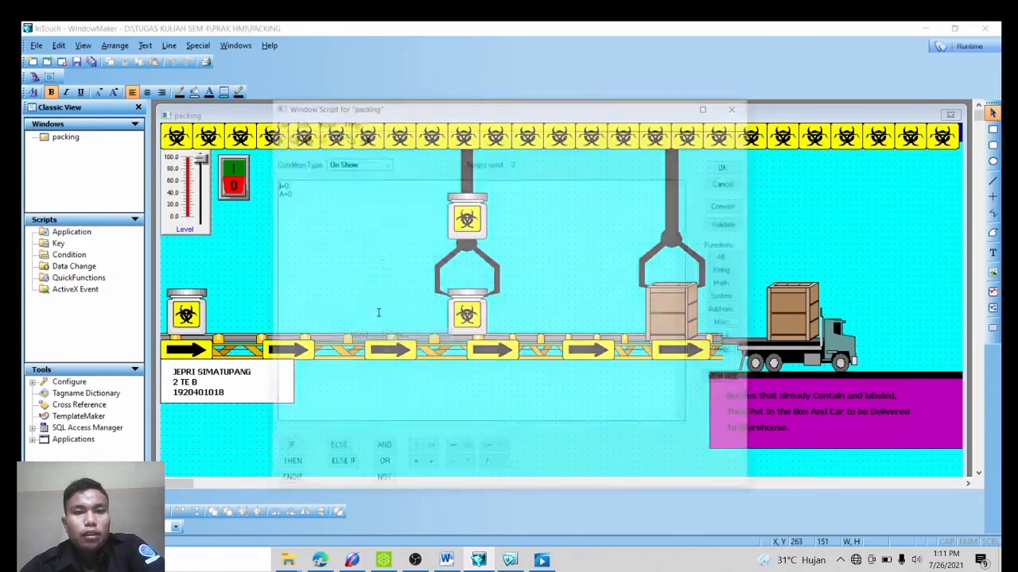
left_click(380, 163)
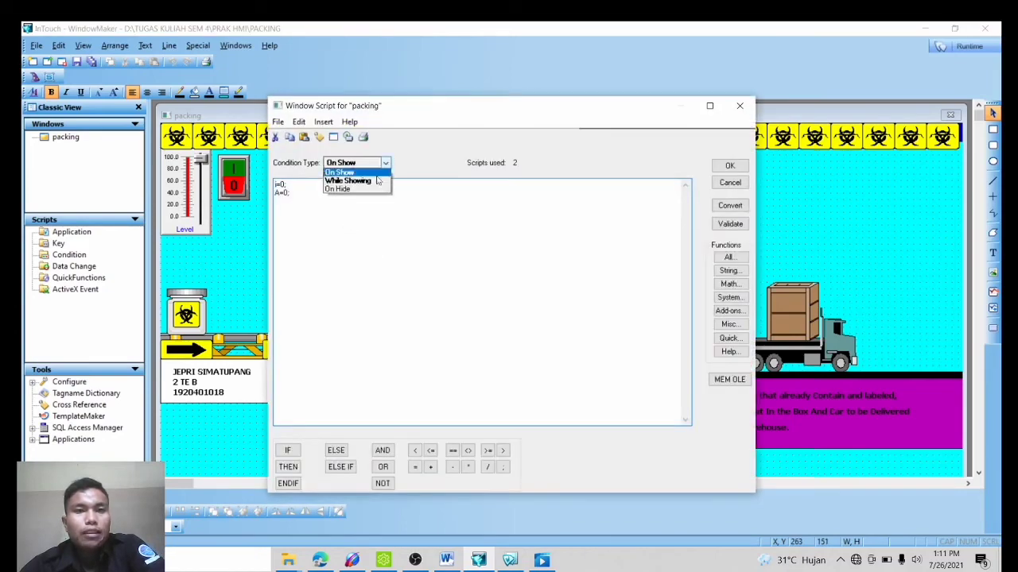
left_click(378, 180)
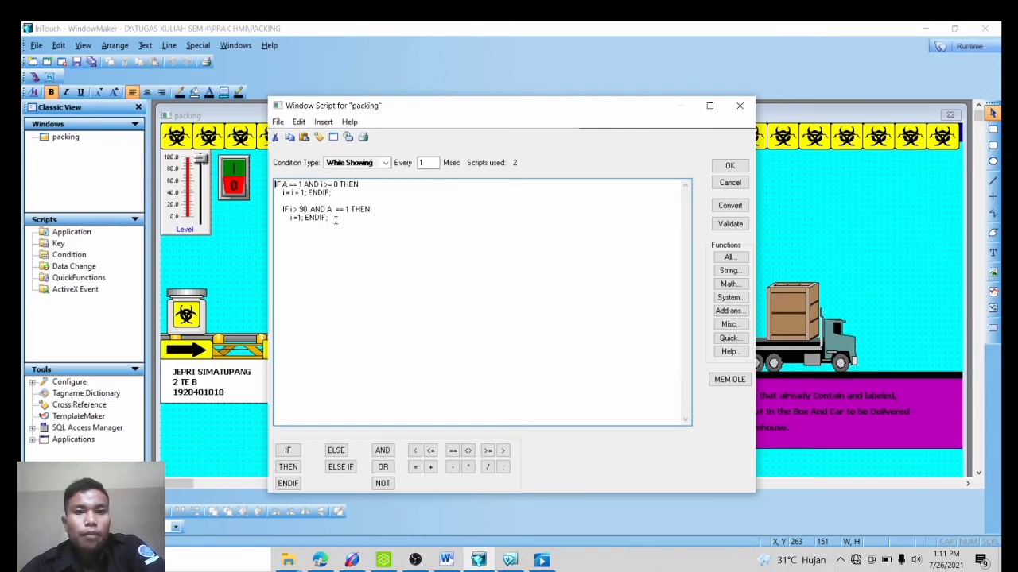
left_click(737, 167)
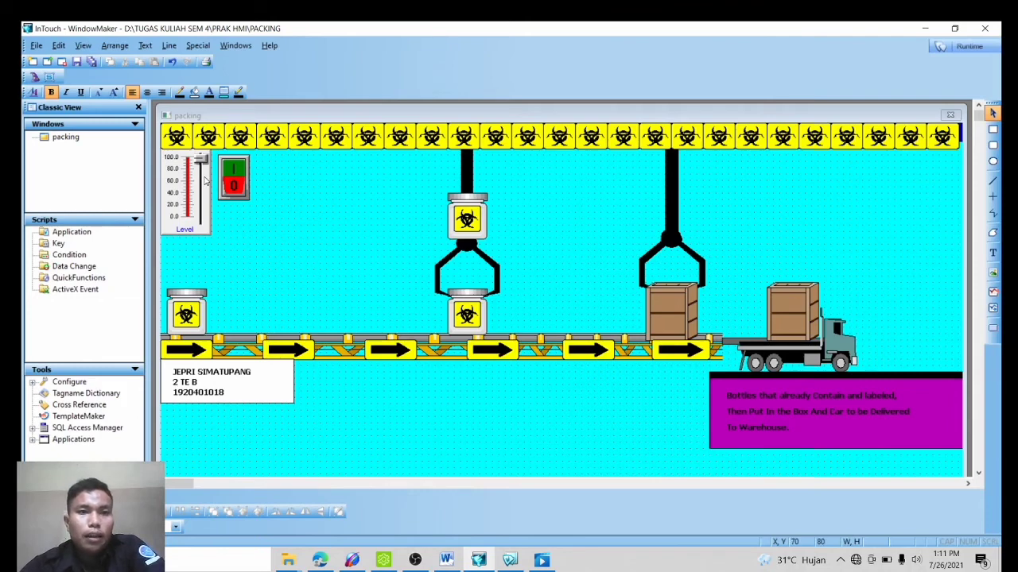
Inspect the visibility link expression of the upper jar above the first gripper and close its animation settings
double_click(465, 223)
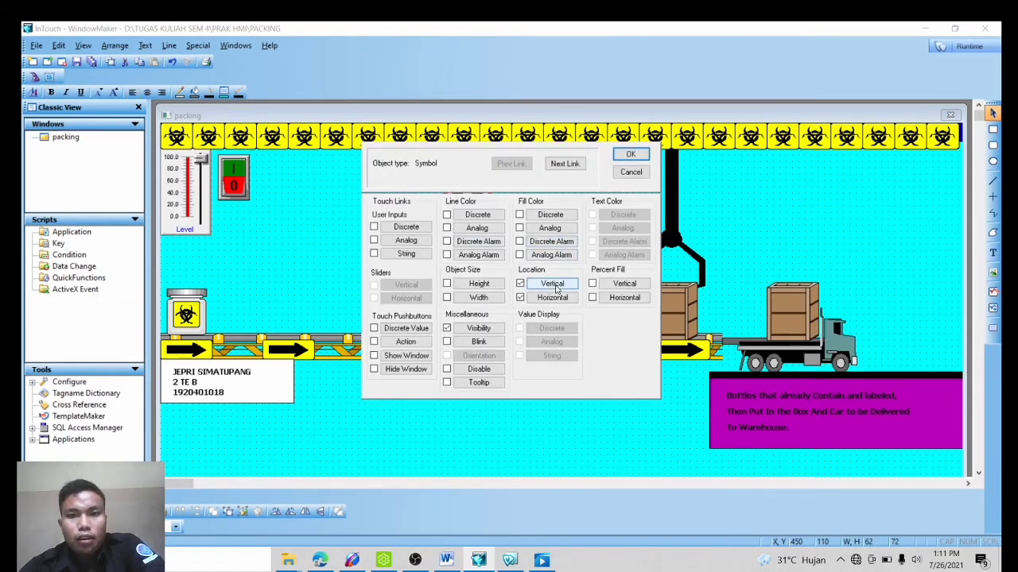
left_click(487, 328)
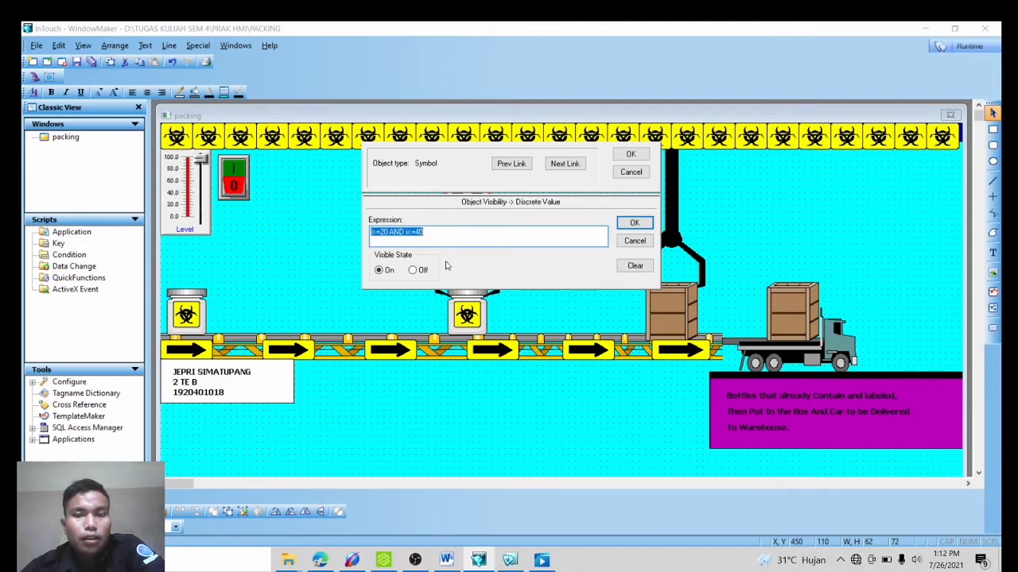
left_click(630, 155)
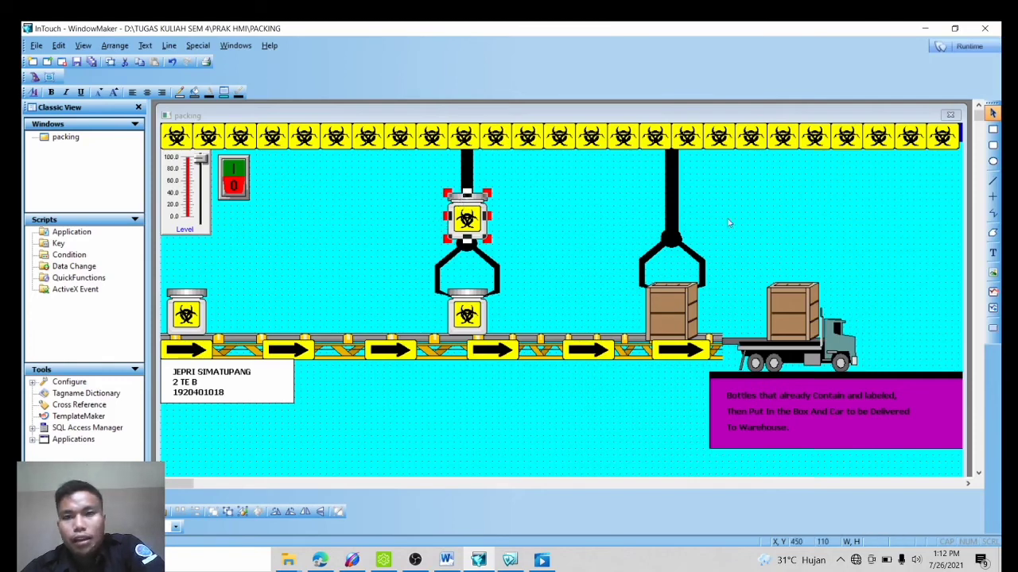
Examine the upper jar's vertical and horizontal location links, including their value ranges and movement distances
double_click(472, 223)
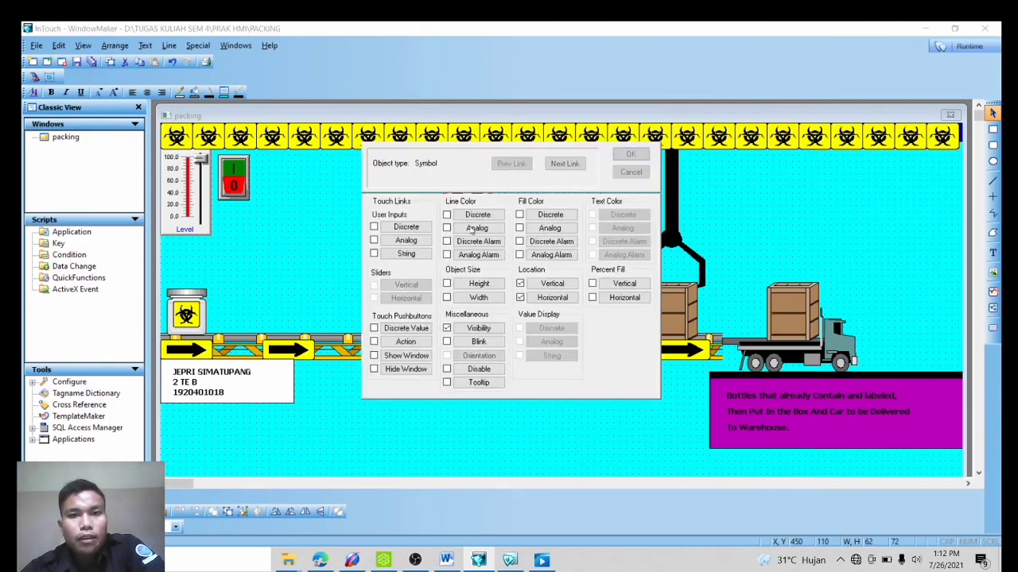
left_click(551, 283)
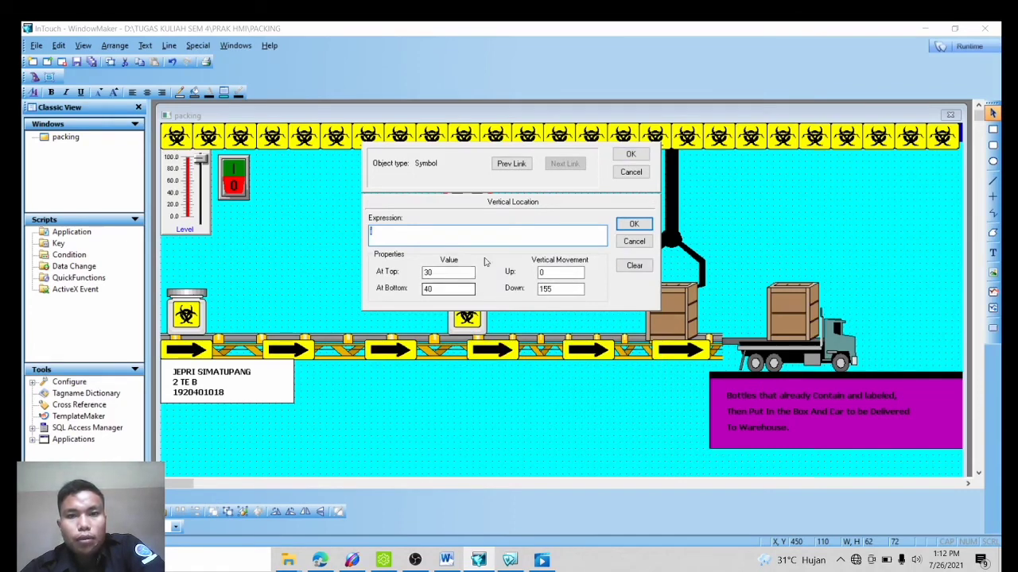
left_click(636, 223)
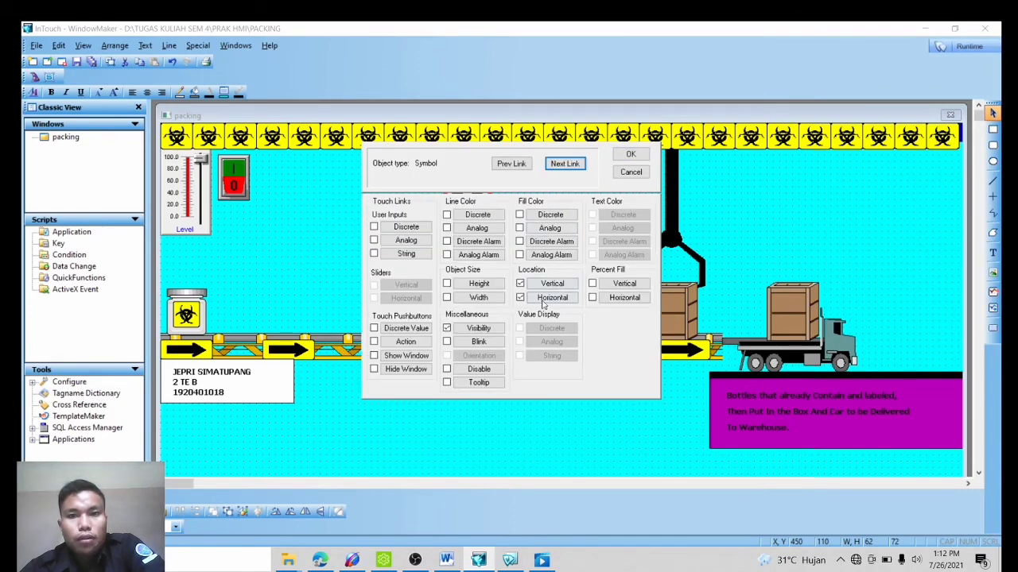
left_click(551, 302)
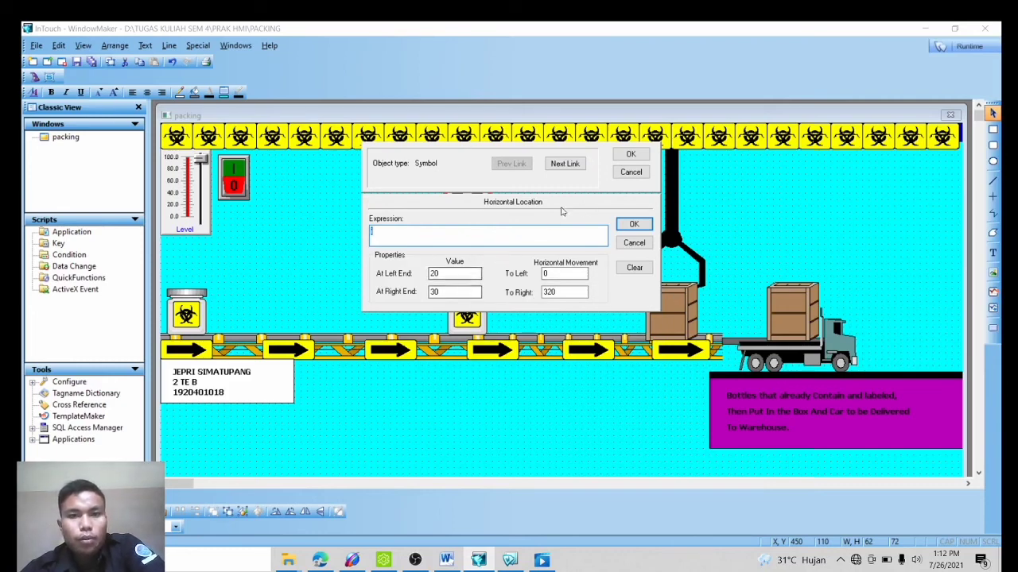
left_click(631, 173)
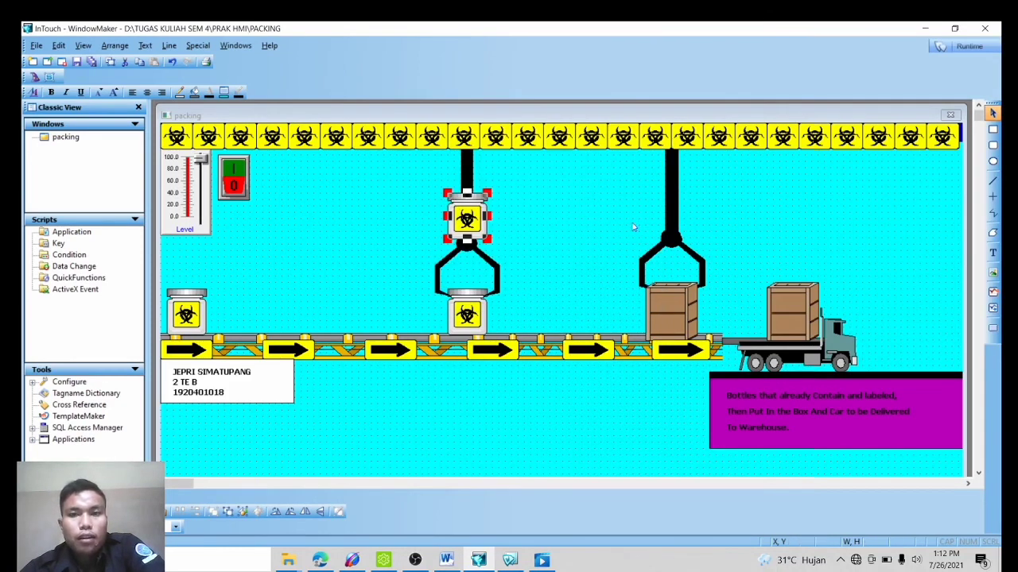
Inspect the visibility link expression of the jar held in the first gripper above the conveyor and close its settings
double_click(470, 309)
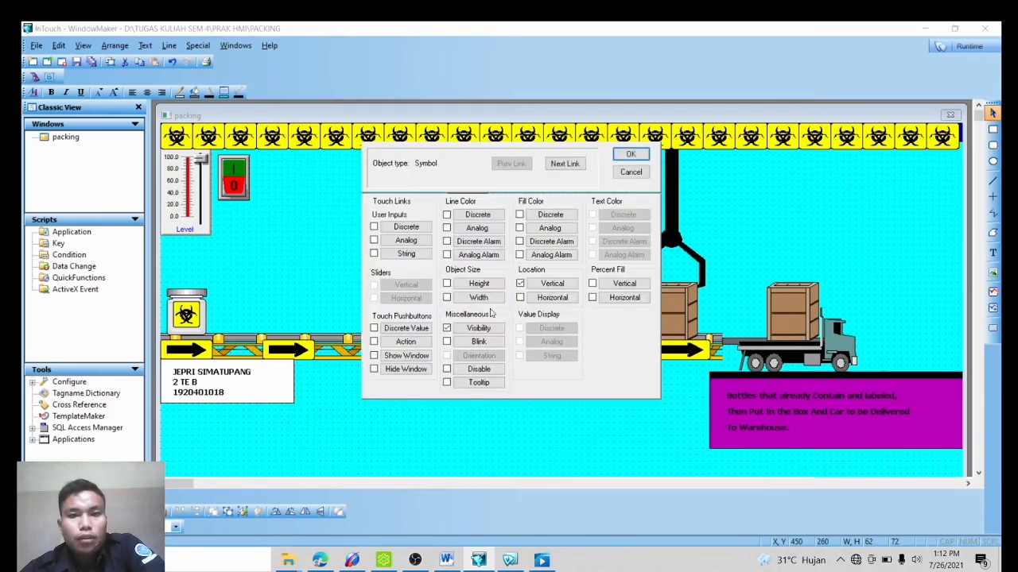
left_click(477, 331)
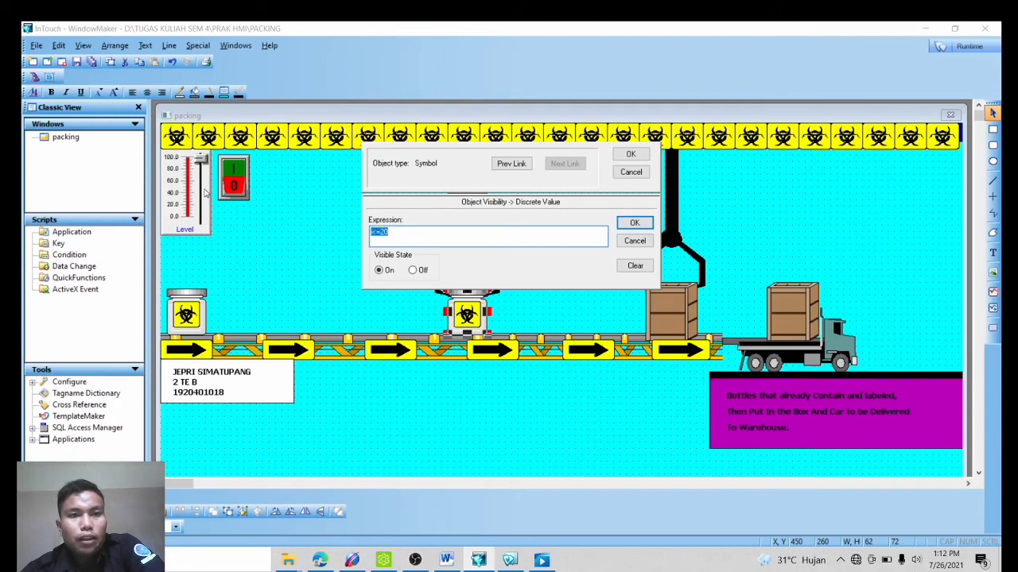
left_click(630, 155)
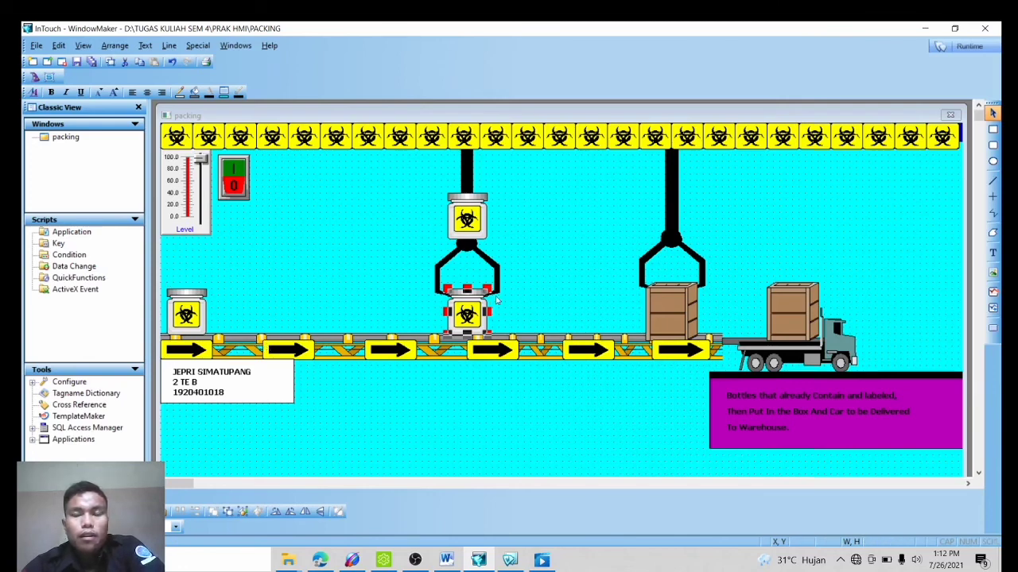
left_click(559, 302)
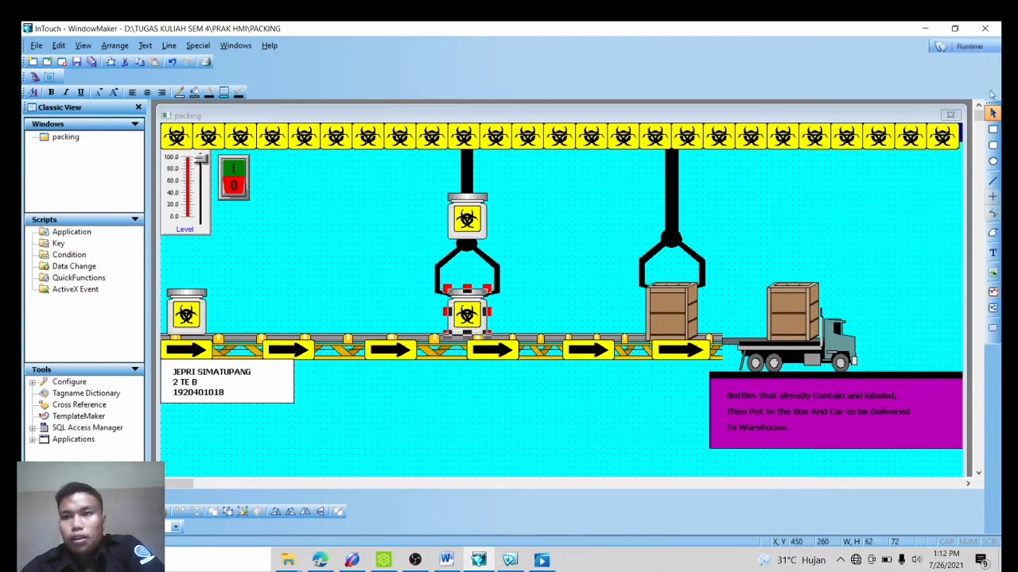
Run the packing project in WindowViewer and operate the conveyor line's on/off switch to demonstrate the packing process
left_click(969, 46)
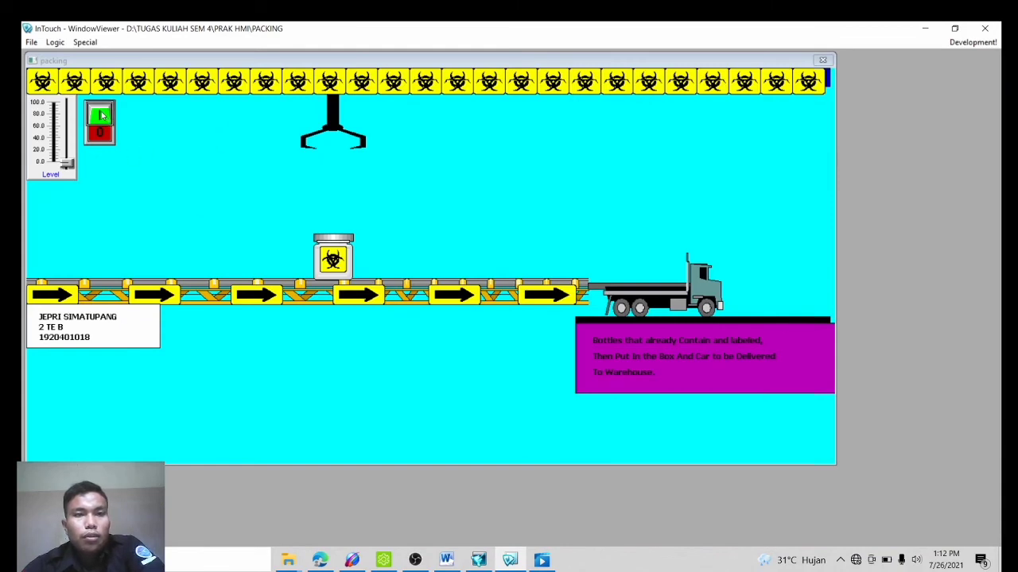
left_click(101, 118)
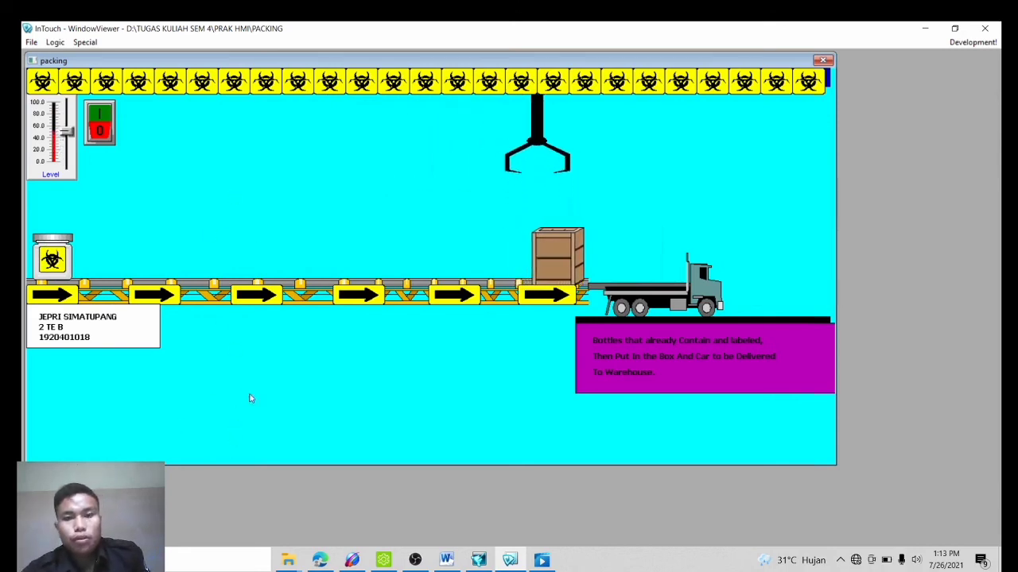
Return to WindowMaker and reopen the packing window for editing
left_click(478, 560)
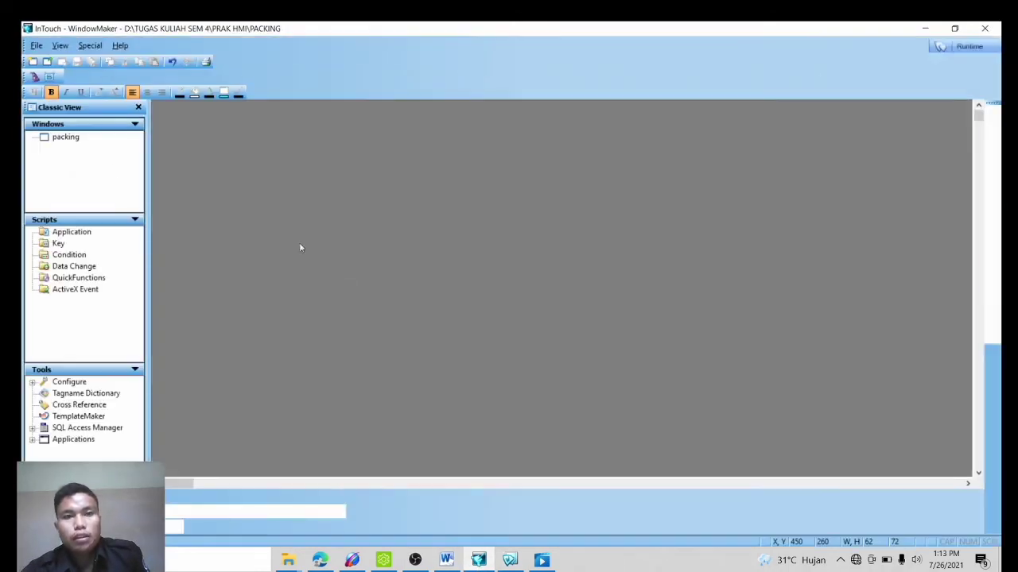
left_click(67, 137)
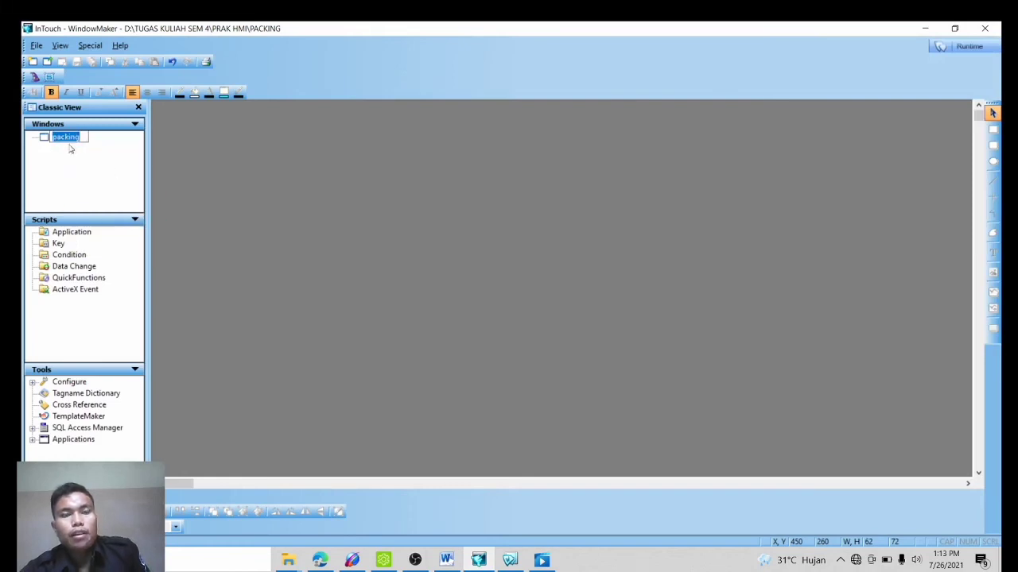
double_click(63, 137)
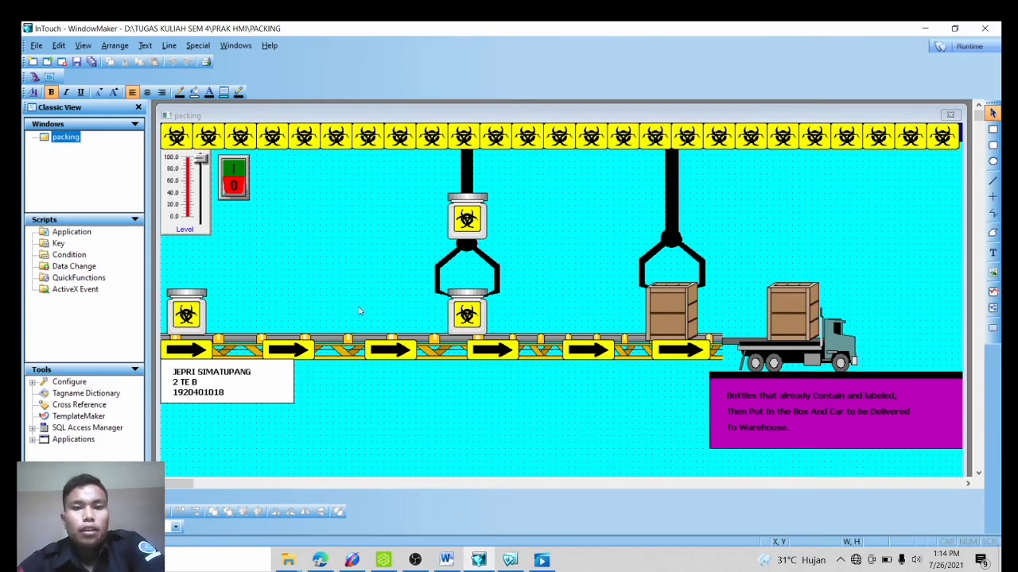
left_click(419, 564)
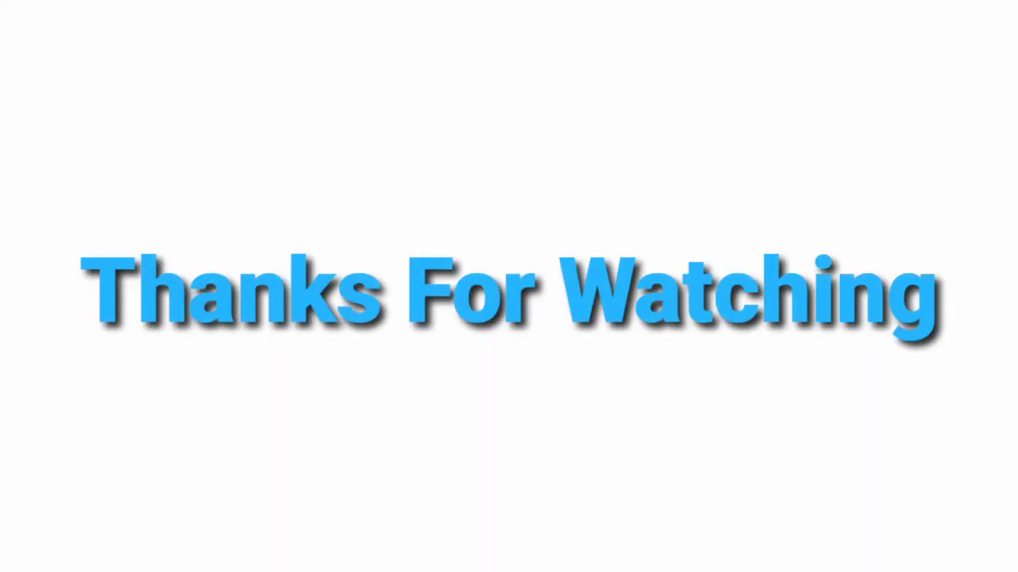